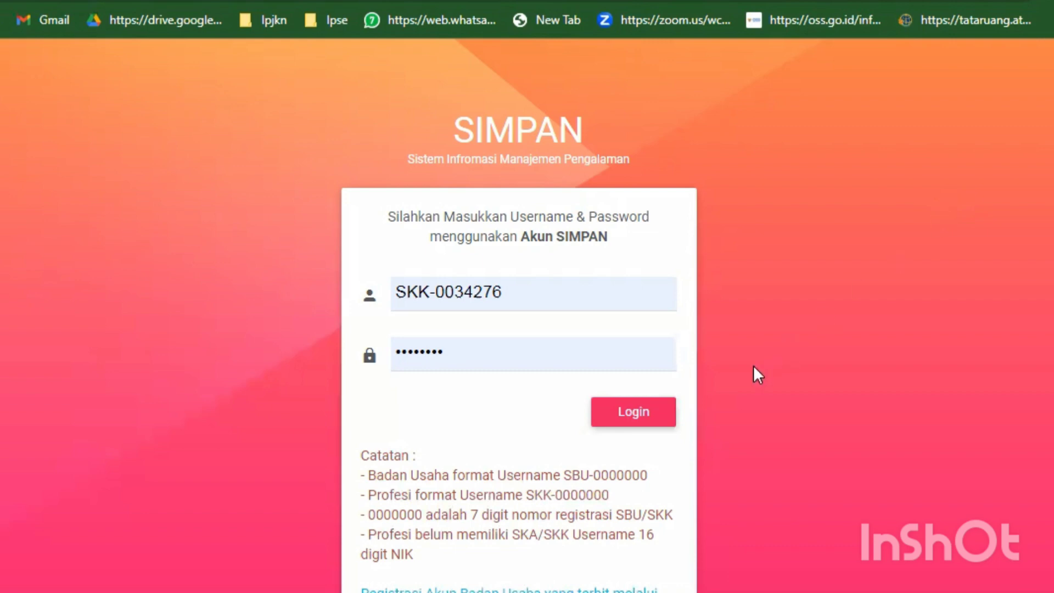
- Log in to SIMPAN, expand the Pengalaman group, and open Profile Personal
click(661, 408)
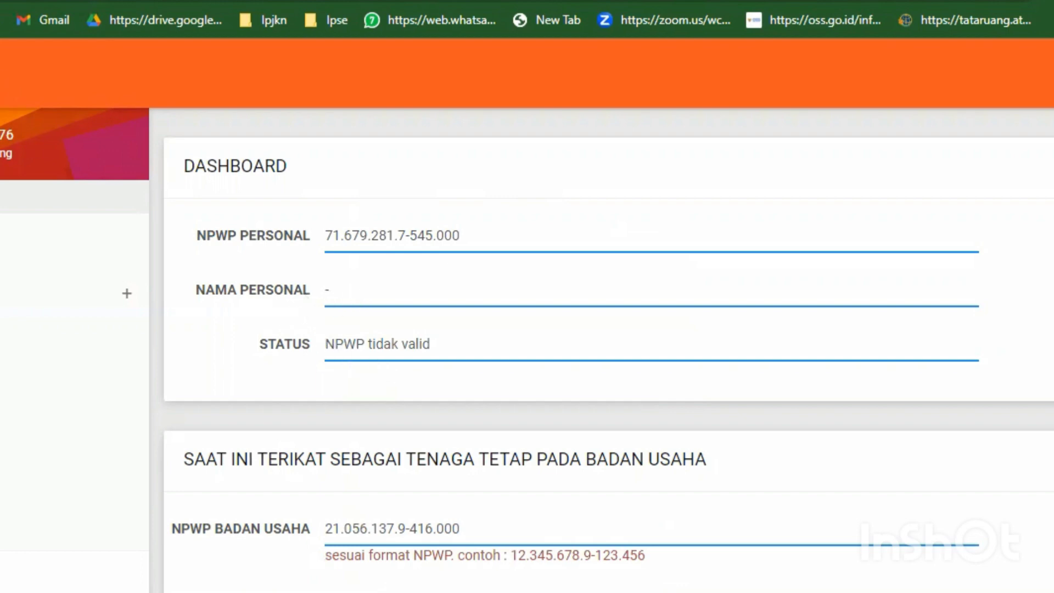
click(55, 293)
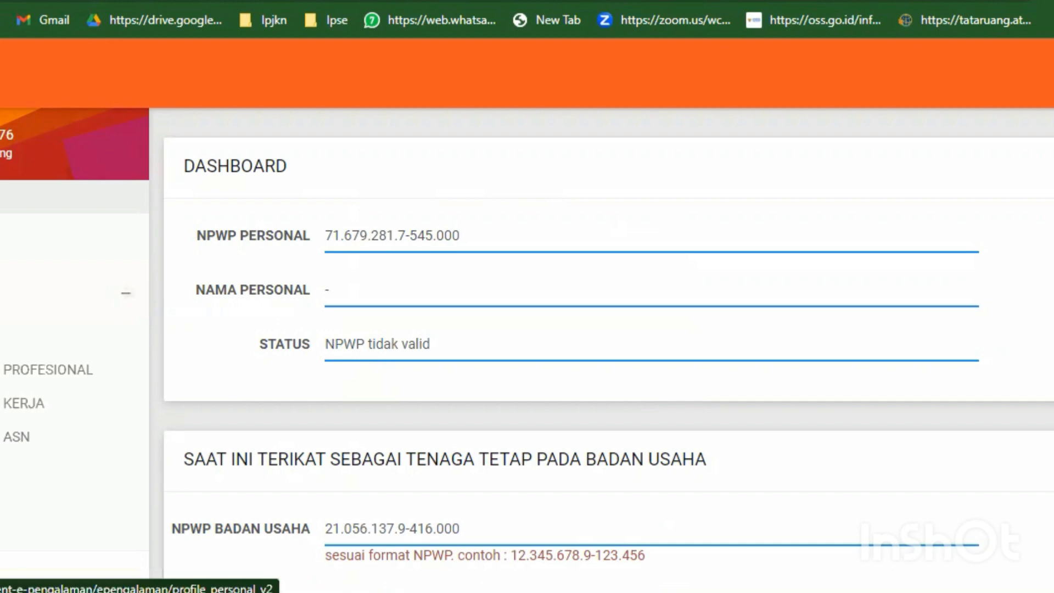
click(43, 336)
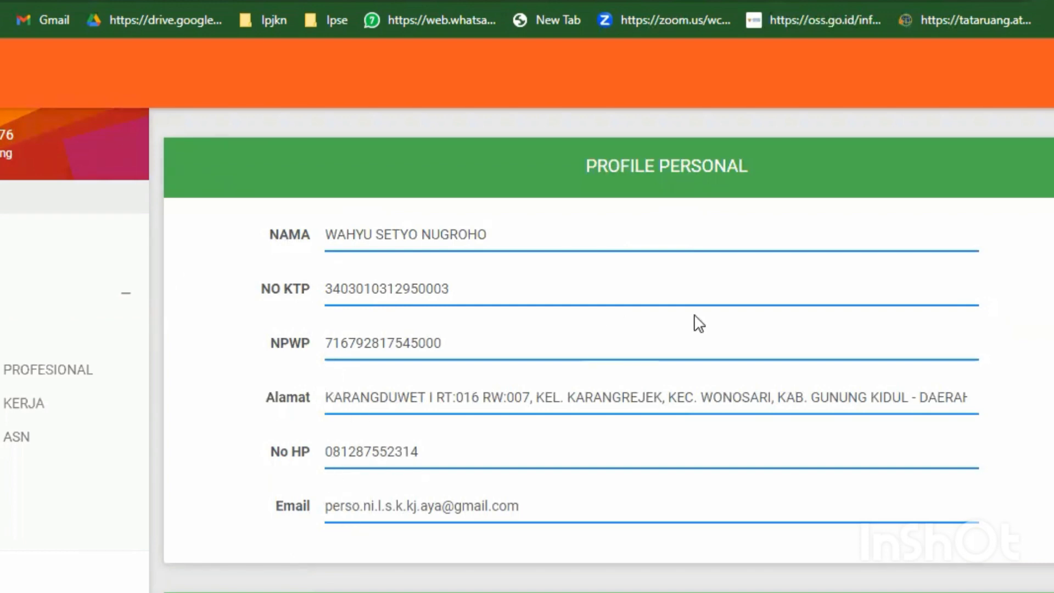
- Scroll through the profile's Pendidikan and Sertifikat details, then open Pengalaman Profesional
scroll(695, 322, down, 2)
scroll(608, 352, down, 5)
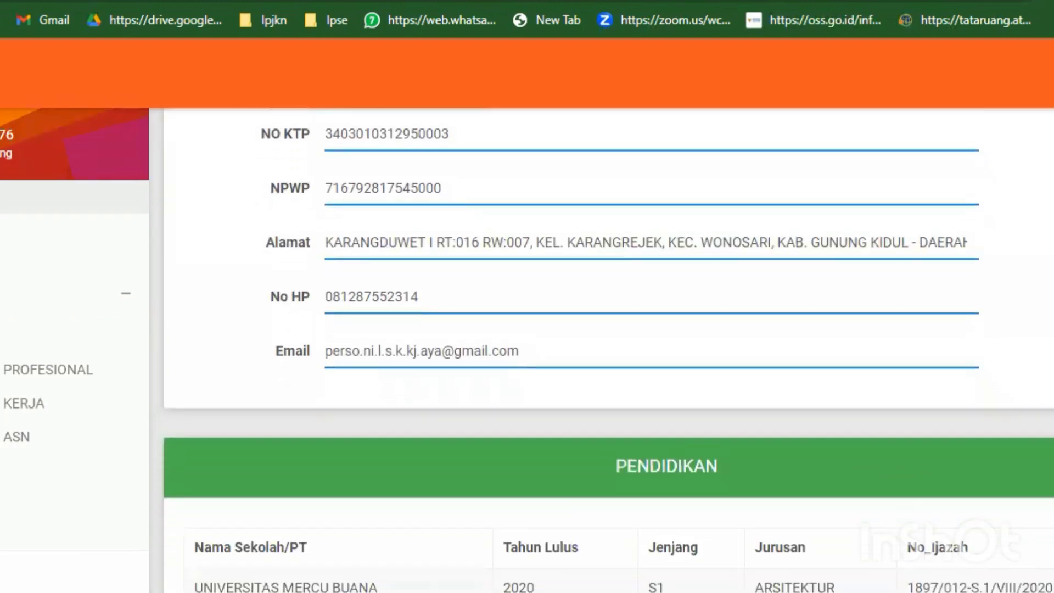
scroll(607, 355, down, 2)
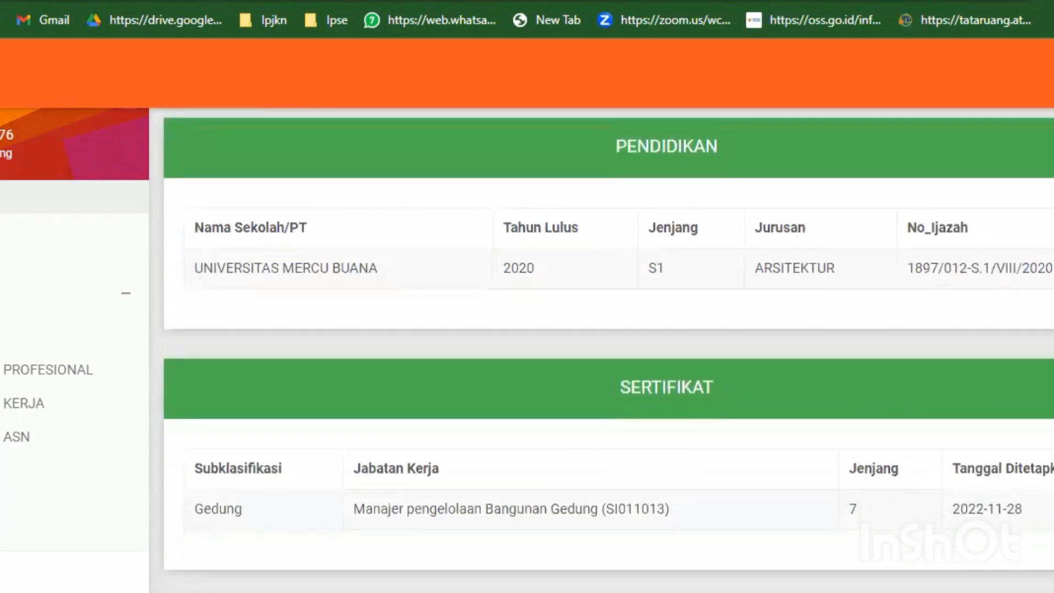
scroll(93, 344, up, 9)
scroll(93, 343, down, 4)
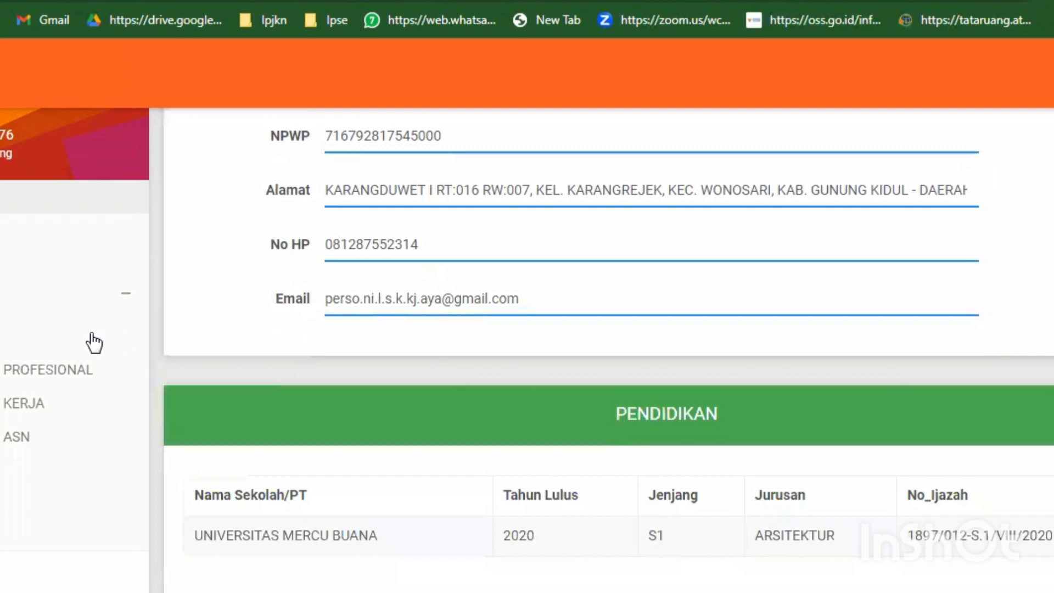
click(42, 369)
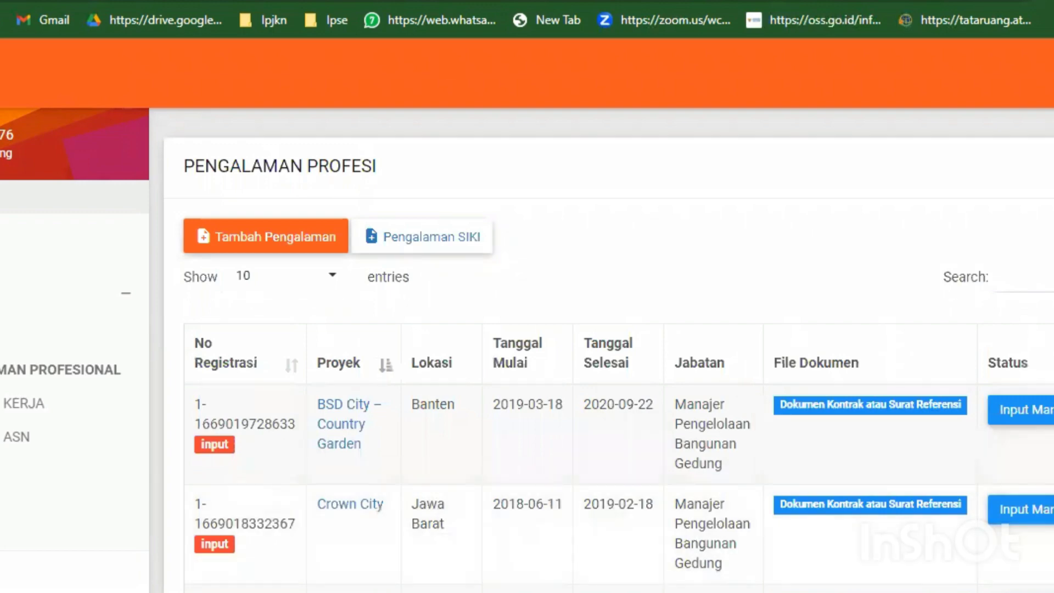
scroll(609, 351, down, 2)
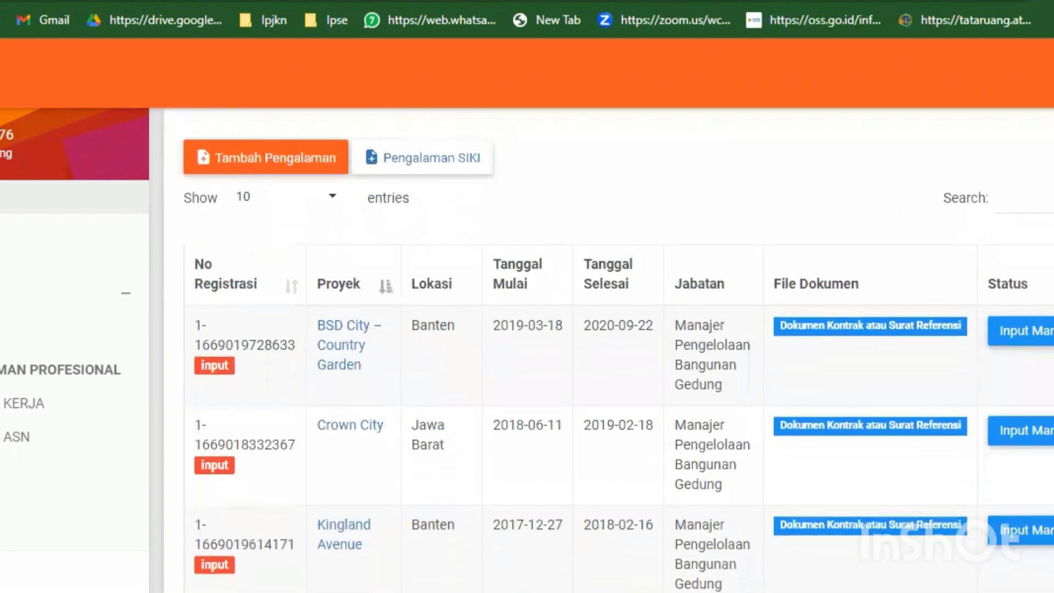
scroll(728, 151, down, 1)
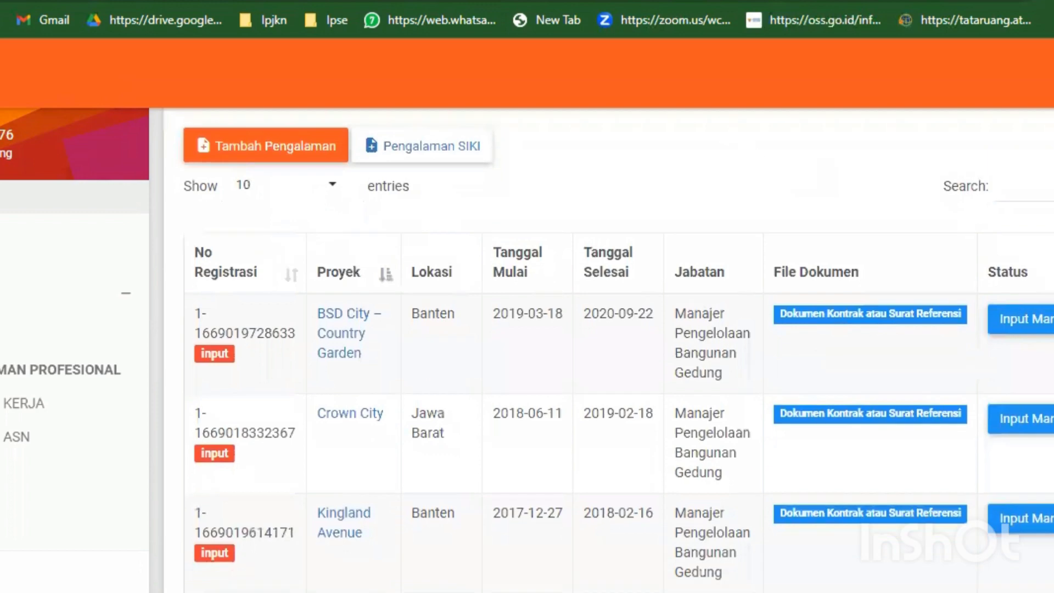
scroll(727, 151, down, 1)
scroll(610, 352, down, 4)
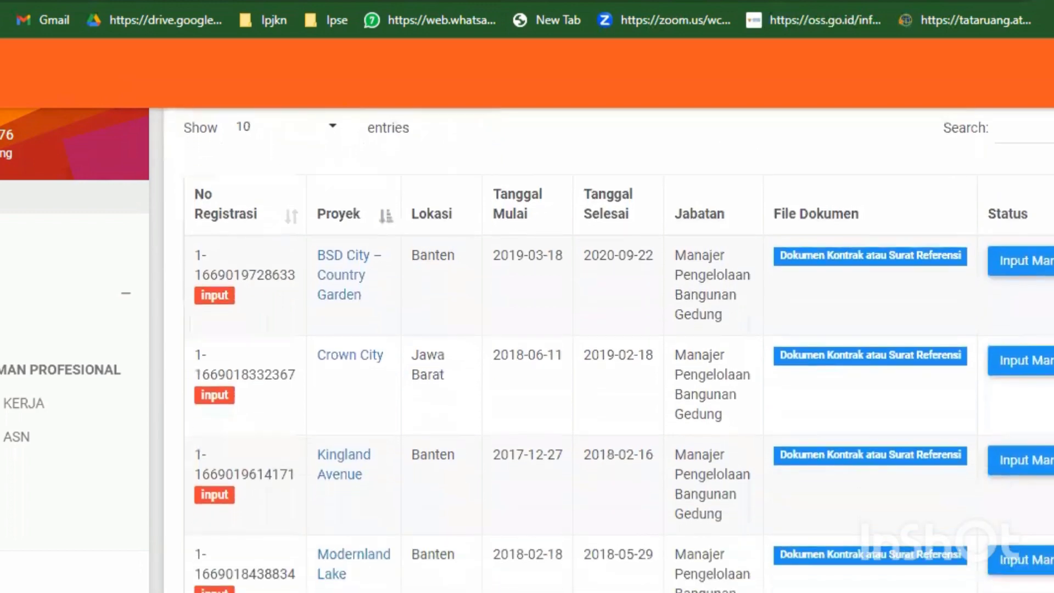
scroll(469, 331, up, 4)
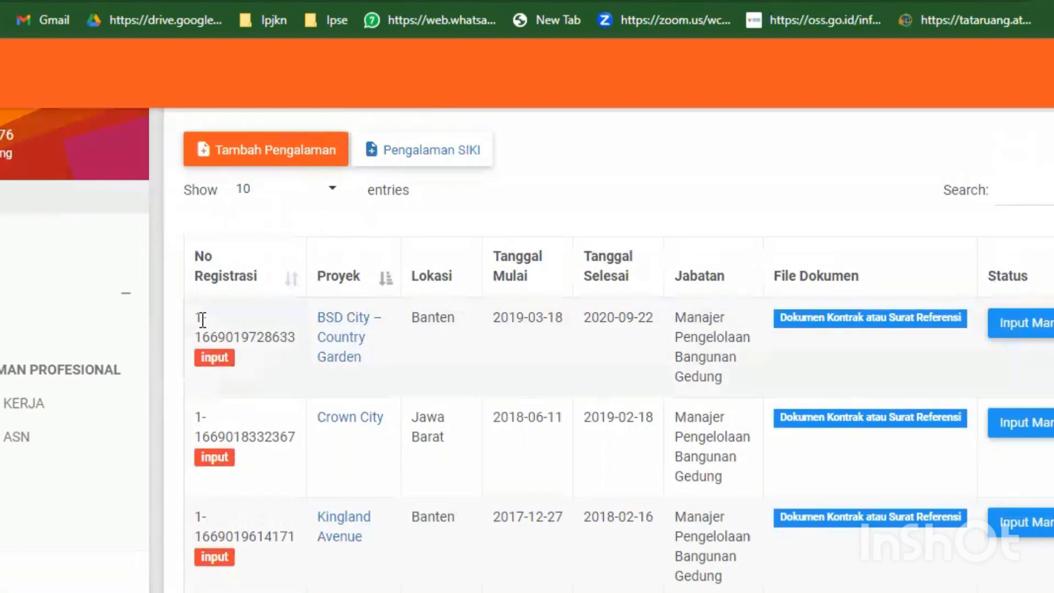
drag(198, 315, 303, 345)
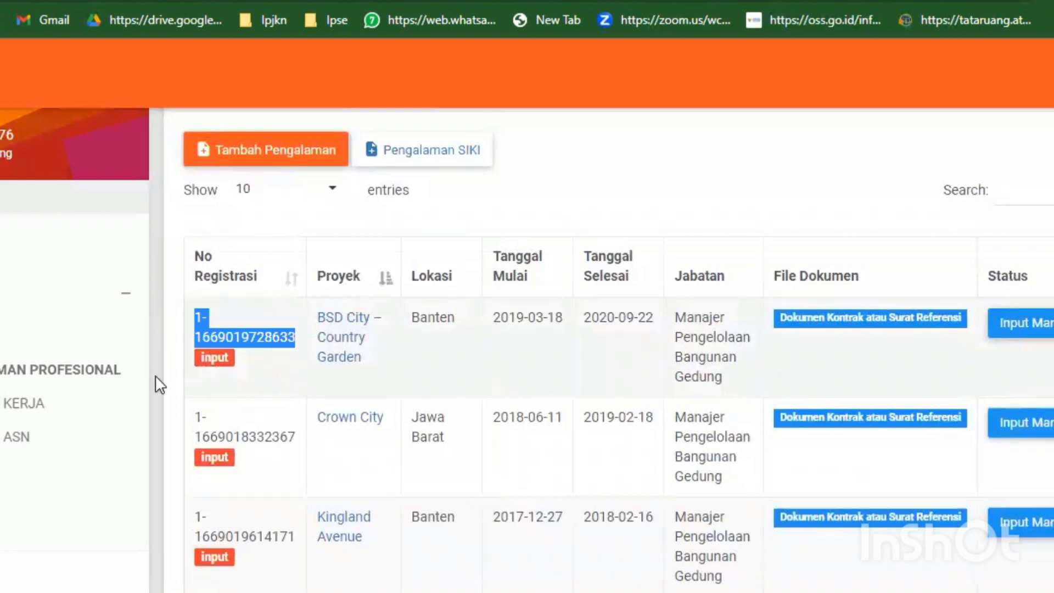
scroll(247, 311, down, 3)
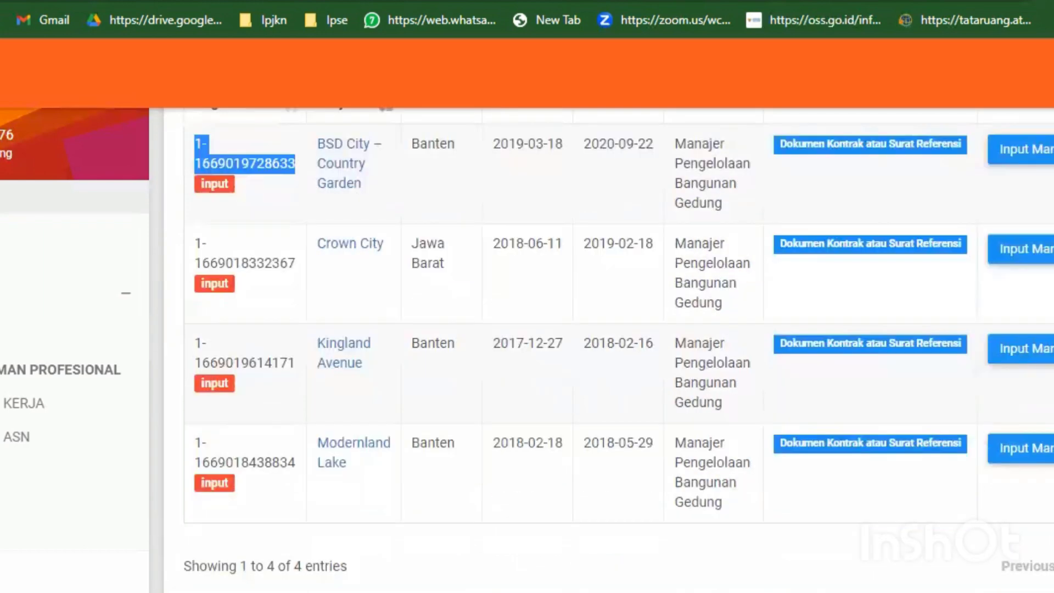
scroll(247, 311, up, 5)
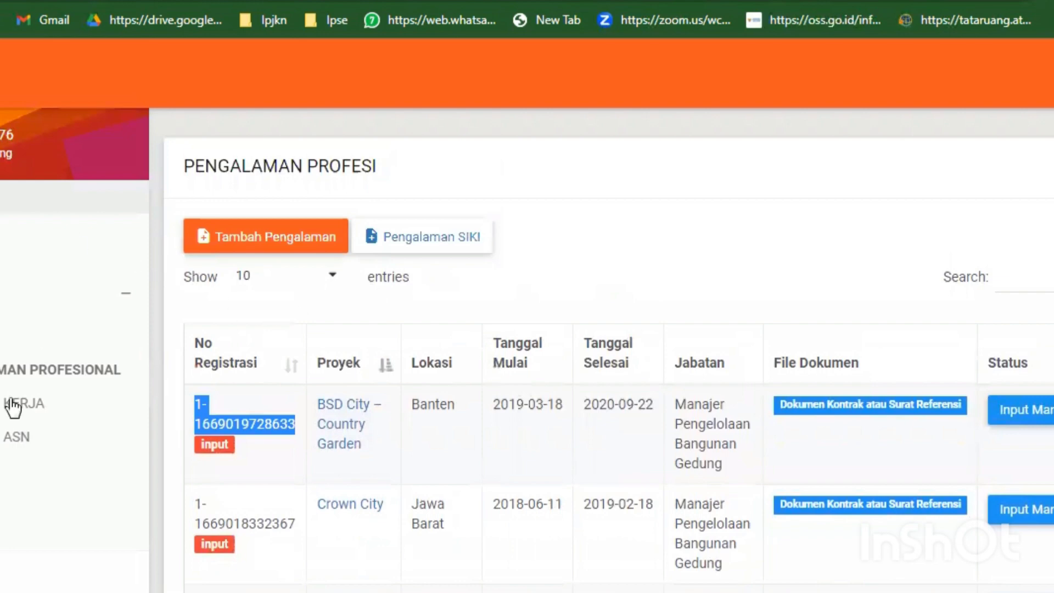
- Confirm the Pengalaman Kerja and Pengalaman ASN lists are empty, then return to the Dashboard
click(3, 406)
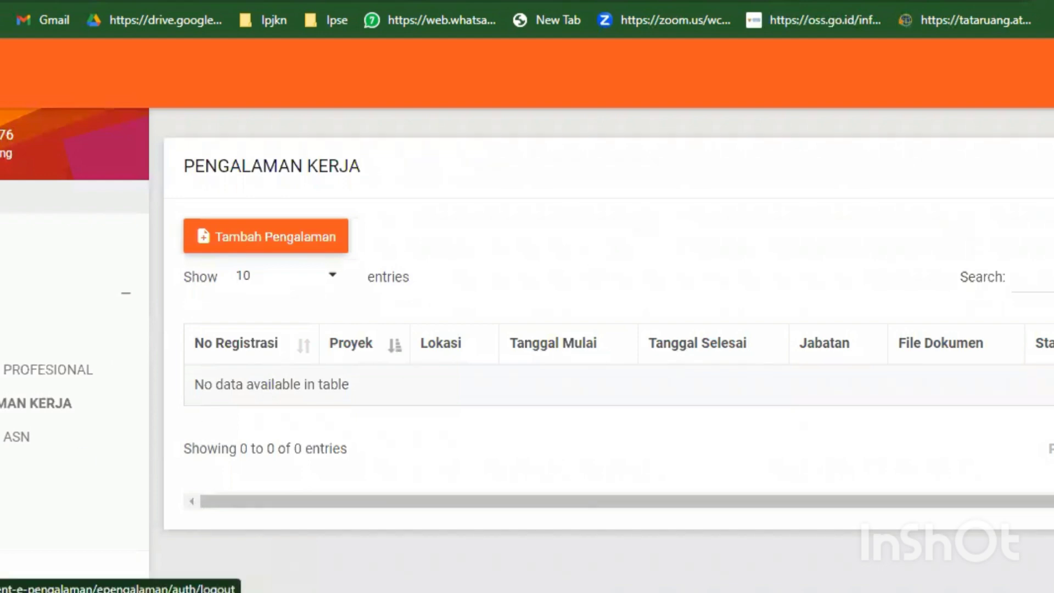
click(17, 437)
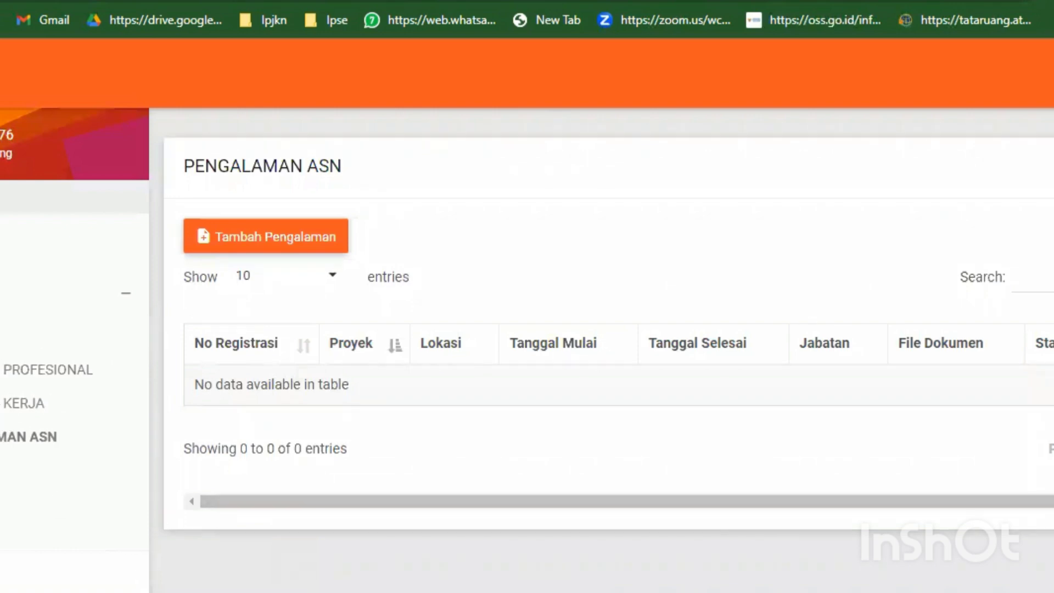
click(82, 293)
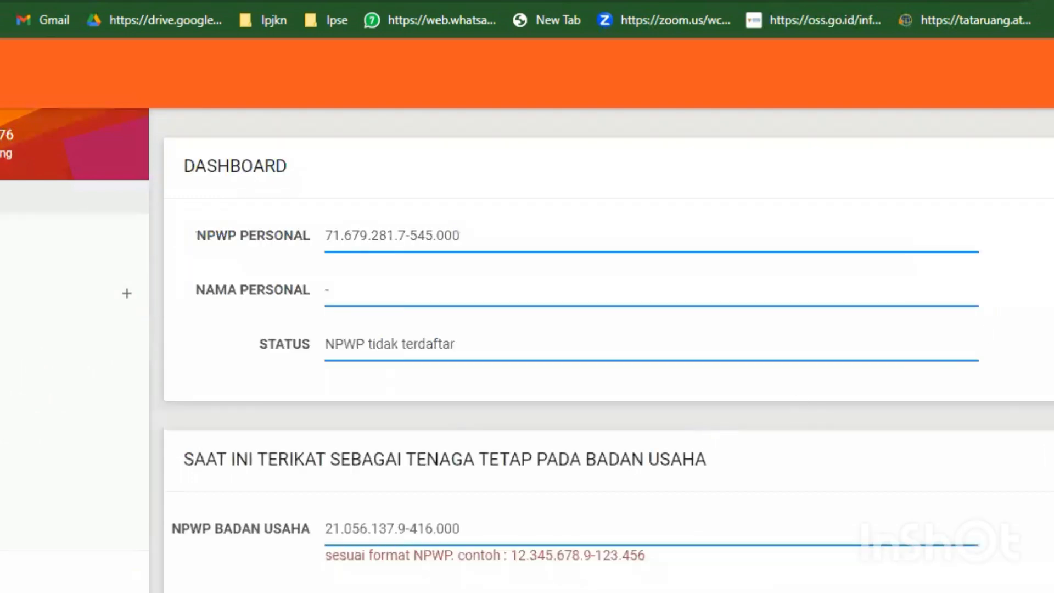
scroll(607, 340, down, 4)
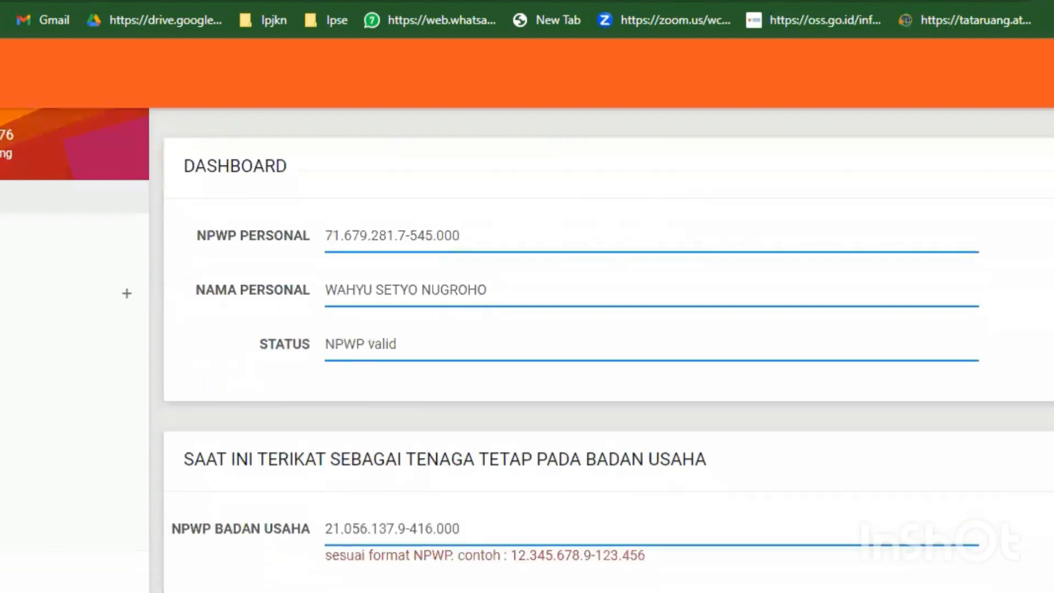
- Scroll the Dashboard to view the employing company's Badan Usaha fields
scroll(607, 352, down, 4)
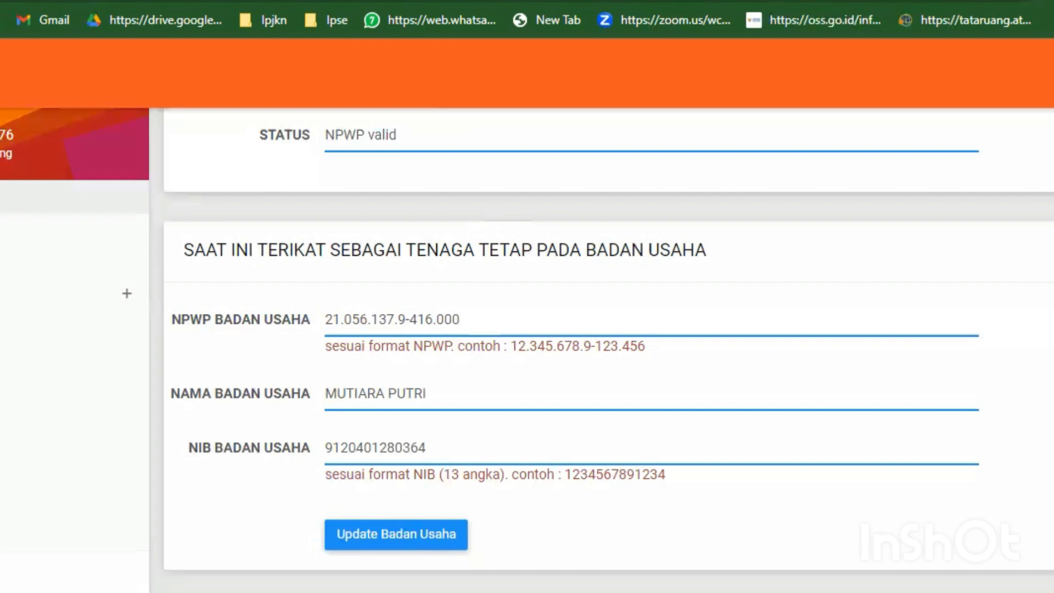
scroll(607, 351, up, 4)
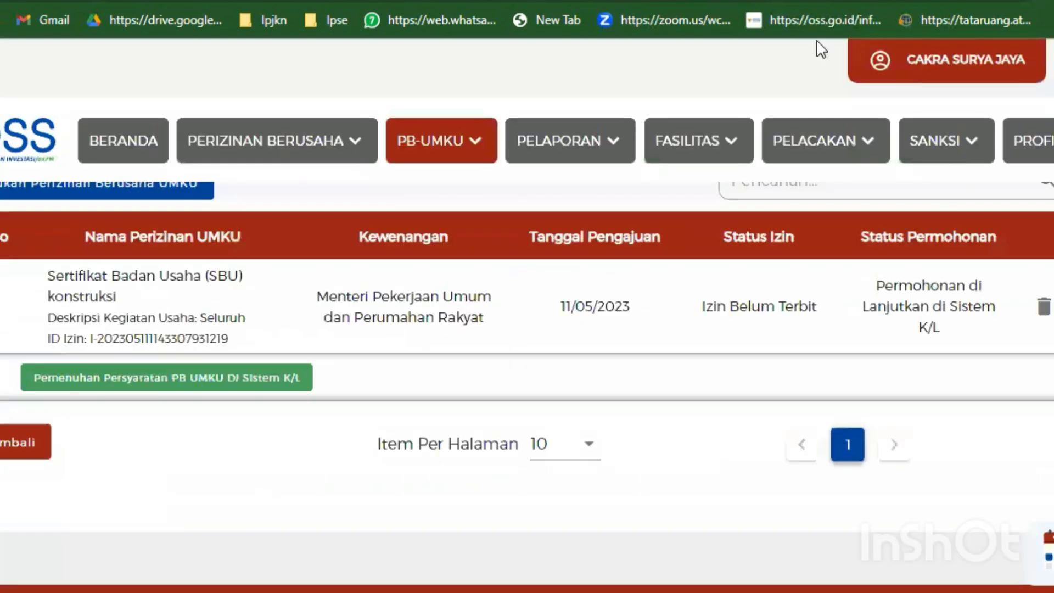
- Log out of the first company's OSS account and sign in with the second company's saved username
click(935, 58)
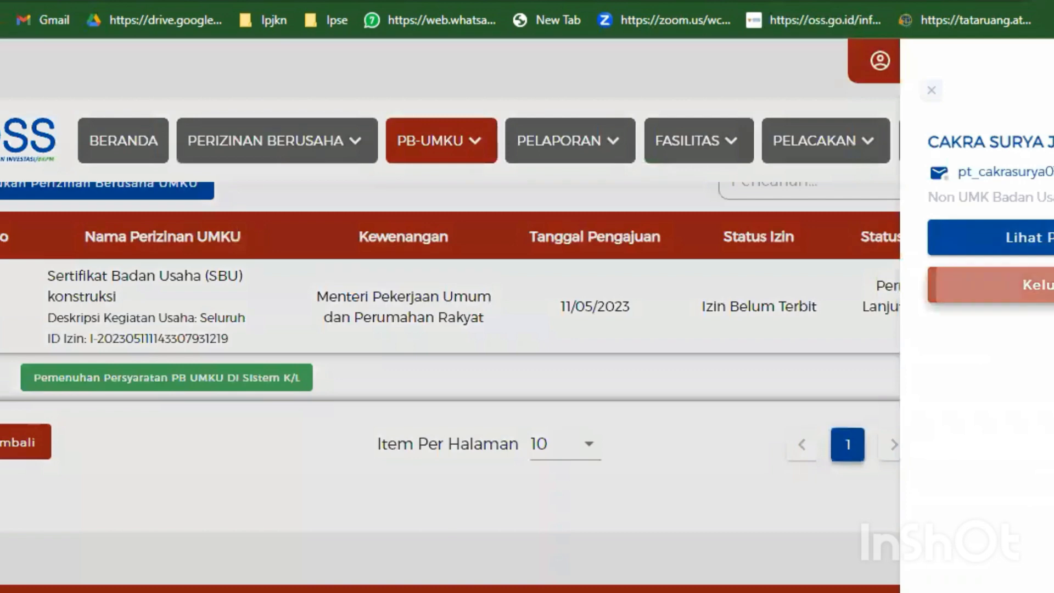
click(1022, 285)
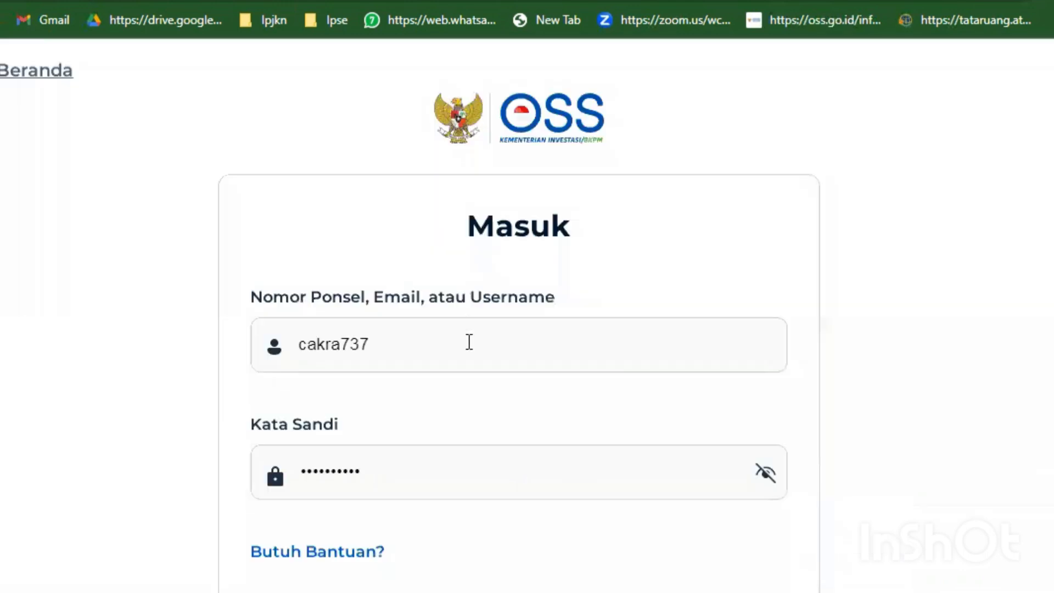
click(471, 342)
double_click(321, 354)
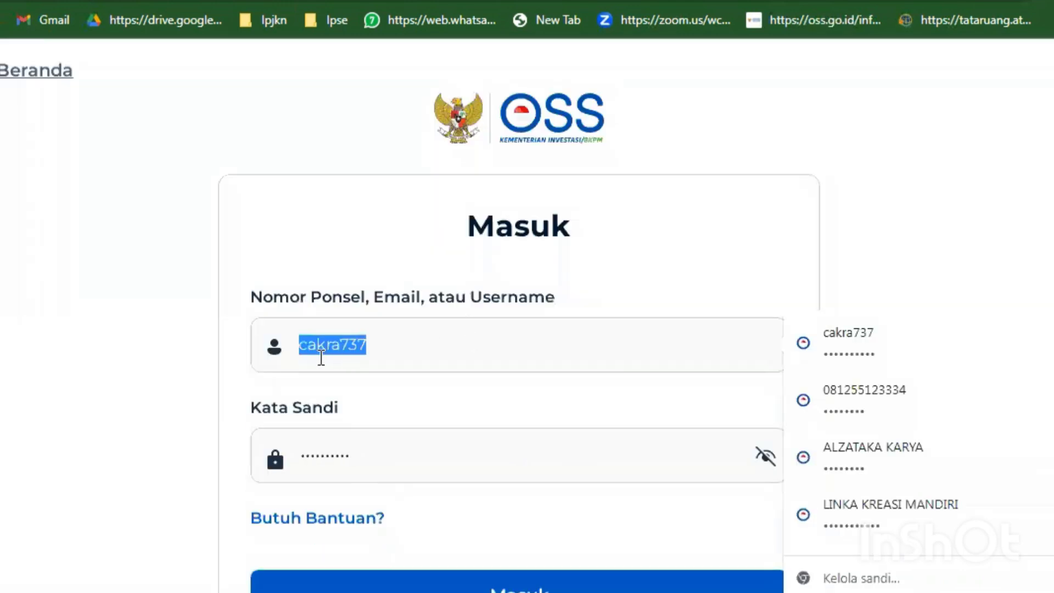
text(m)
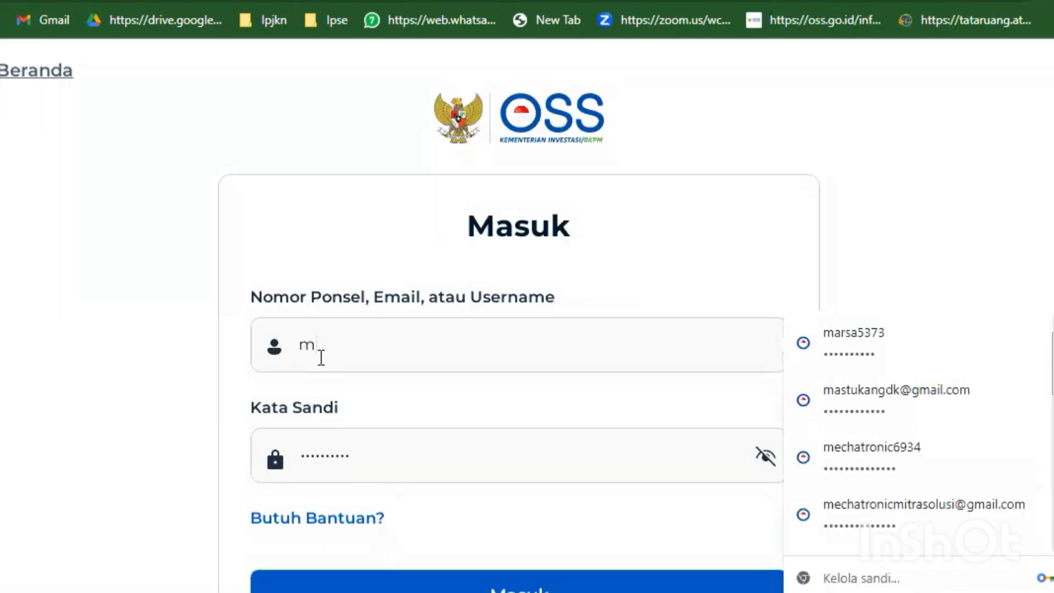
text(utiara4574)
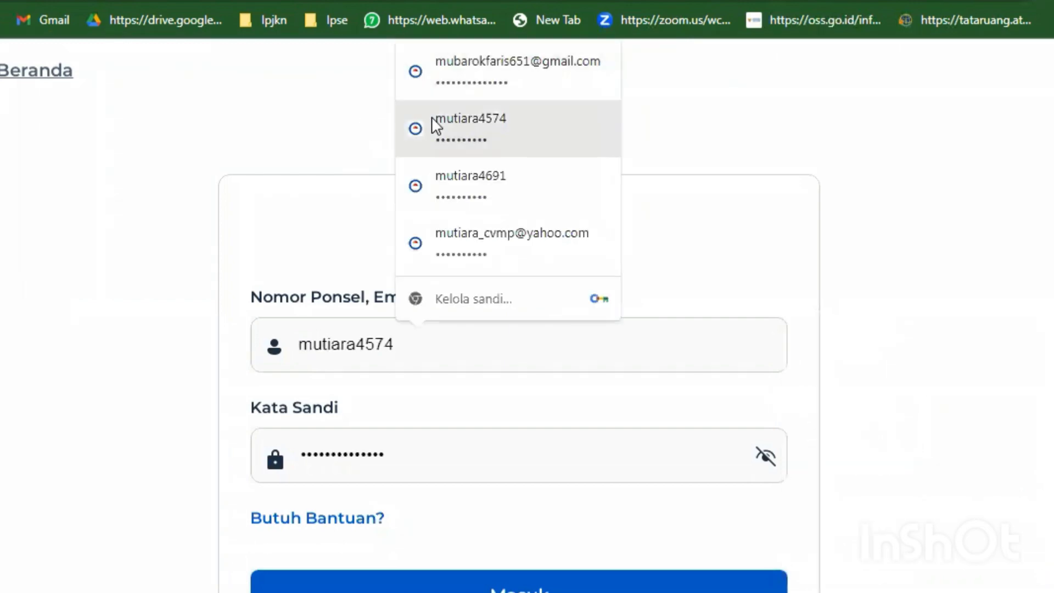
click(432, 123)
key(Return)
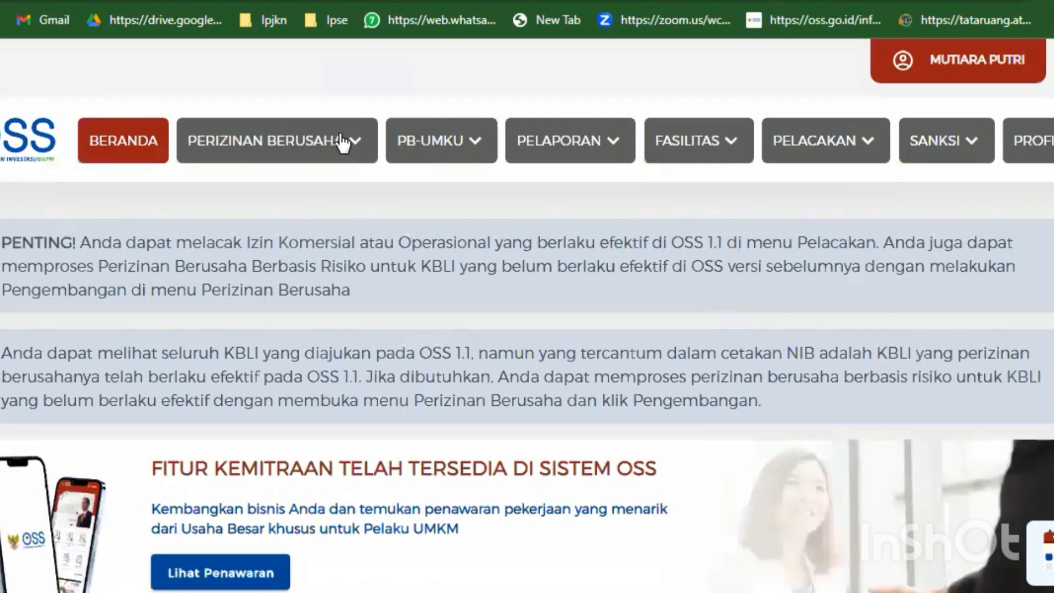
- Open the new PB-UMKU licence application list and find the KBLI 41017 business
click(422, 146)
click(472, 194)
scroll(472, 329, down, 10)
scroll(527, 384, down, 3)
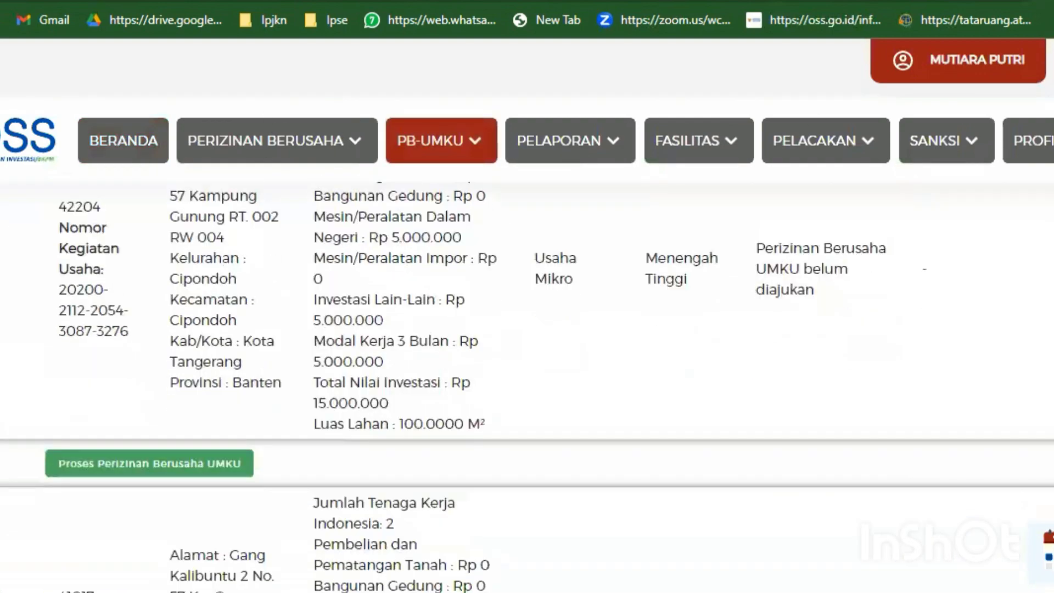
scroll(527, 385, up, 3)
scroll(527, 385, down, 7)
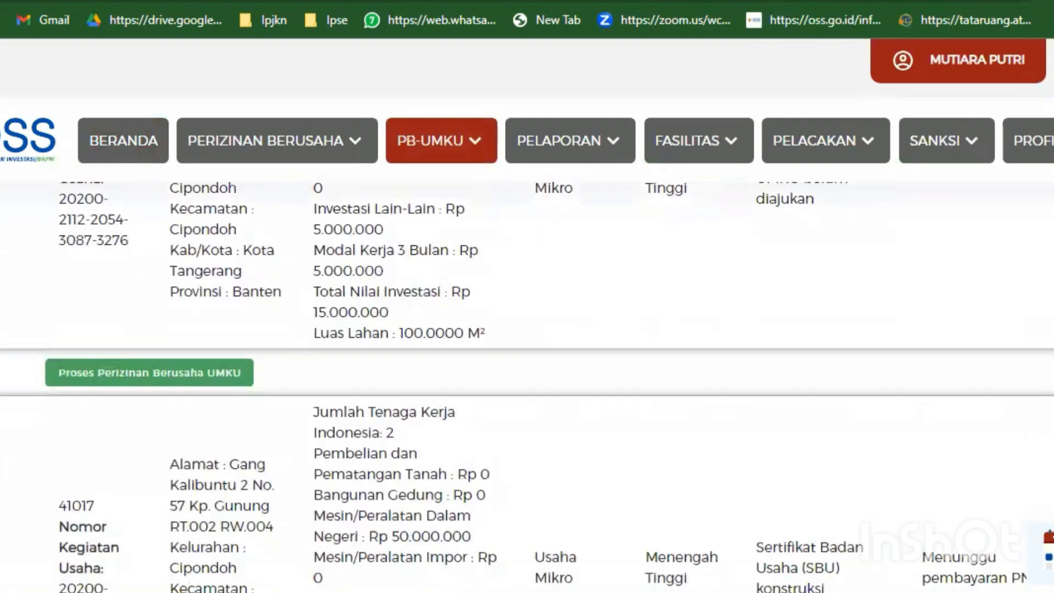
scroll(527, 384, down, 10)
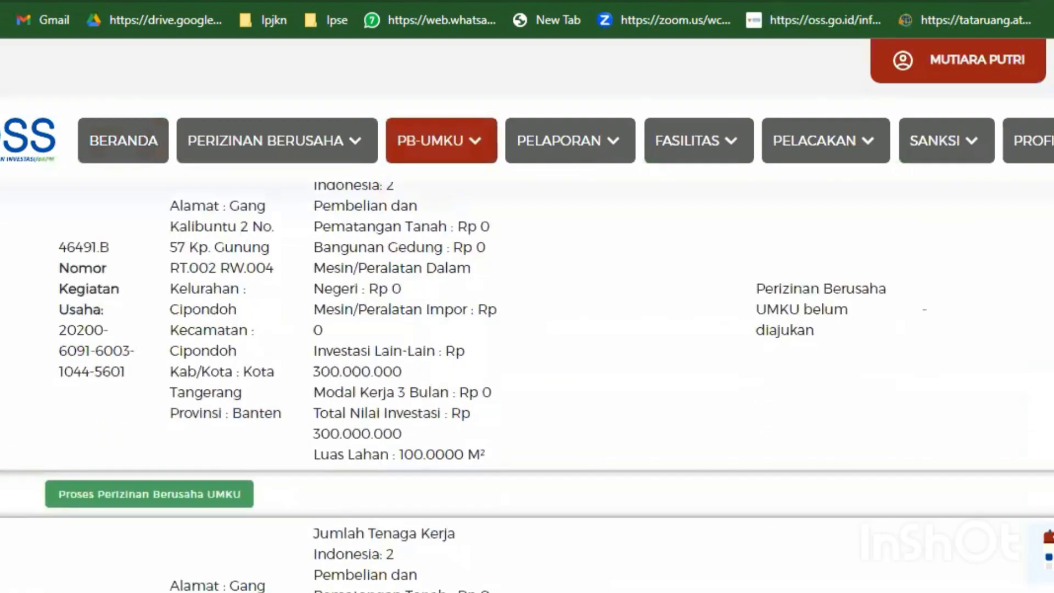
scroll(527, 384, down, 7)
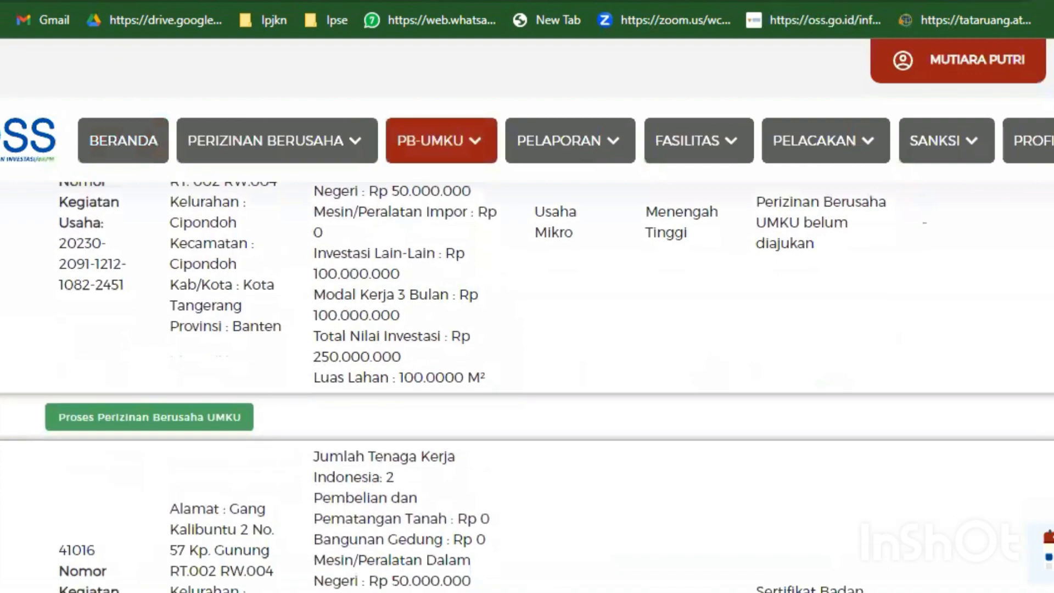
scroll(527, 384, down, 10)
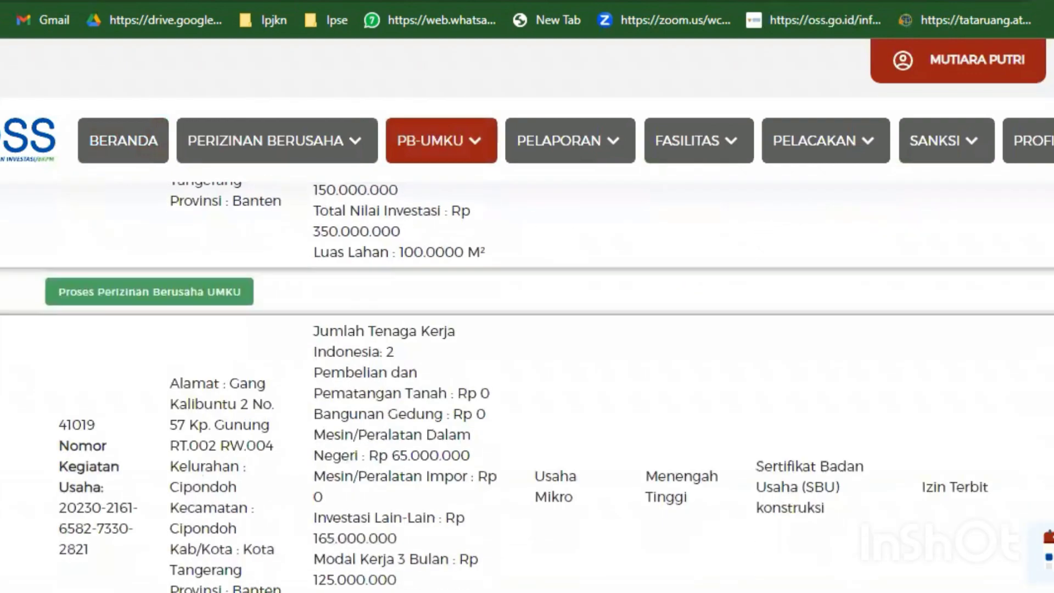
scroll(527, 385, down, 7)
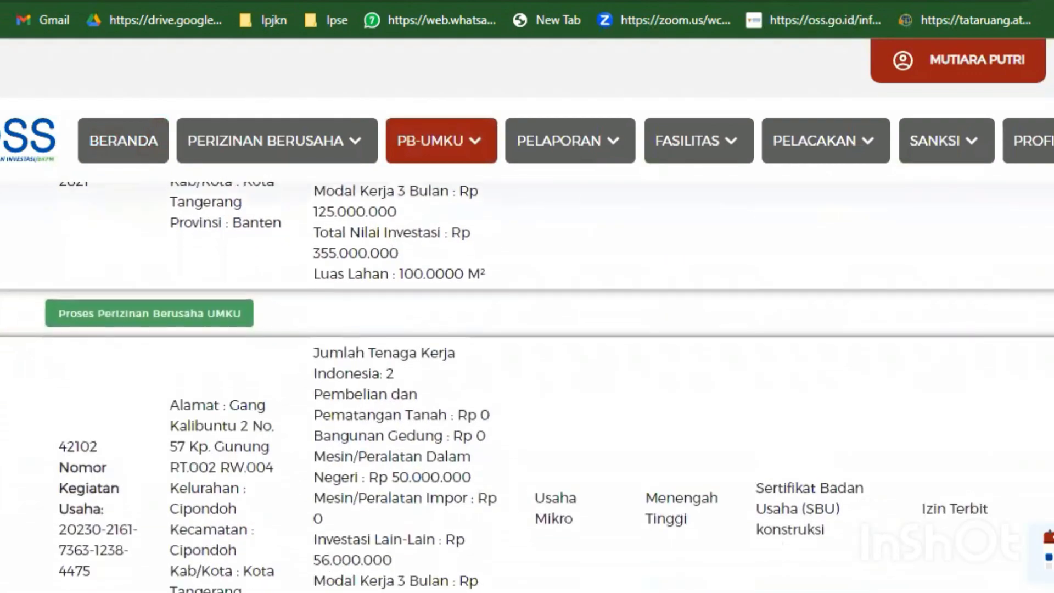
scroll(527, 385, down, 7)
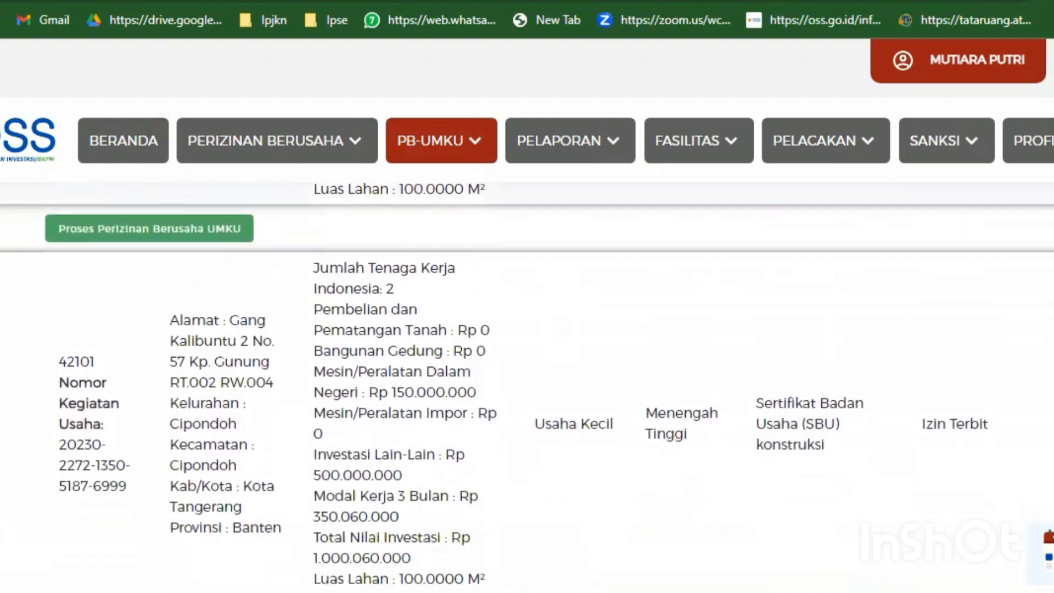
scroll(527, 384, up, 15)
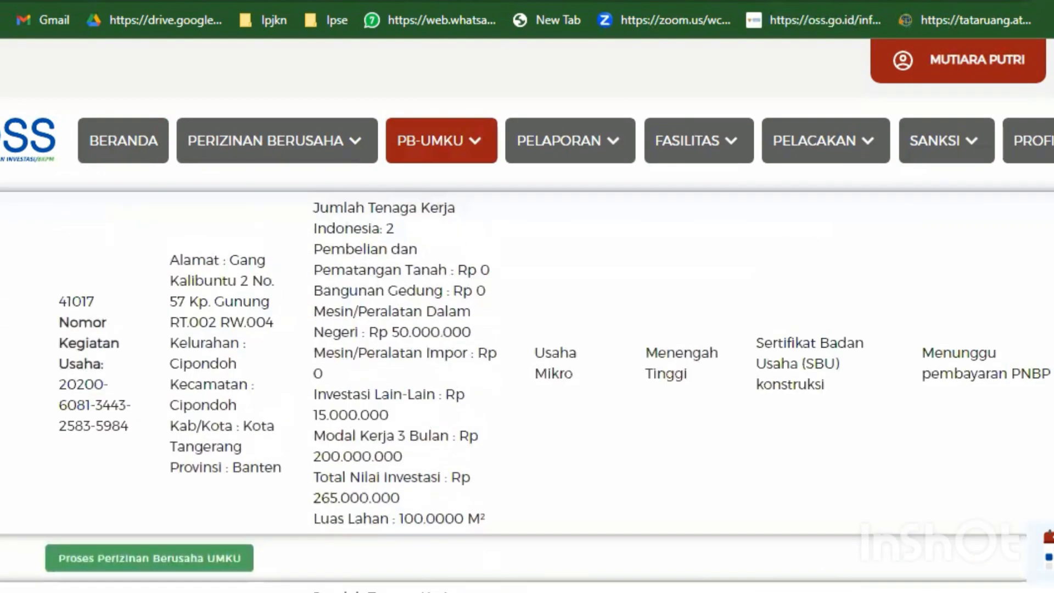
scroll(528, 385, up, 6)
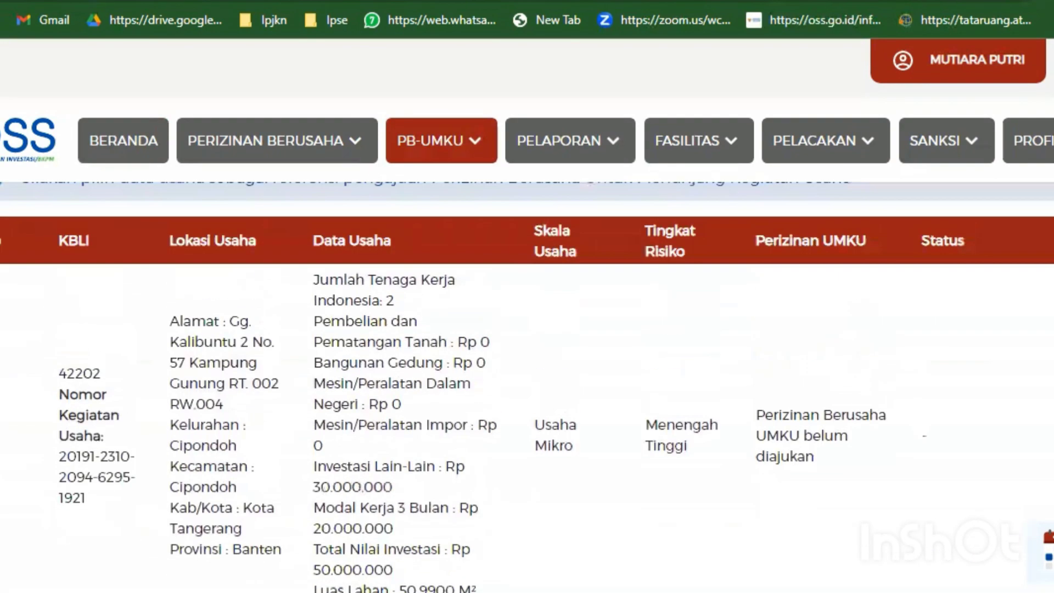
scroll(527, 384, down, 10)
scroll(527, 384, down, 9)
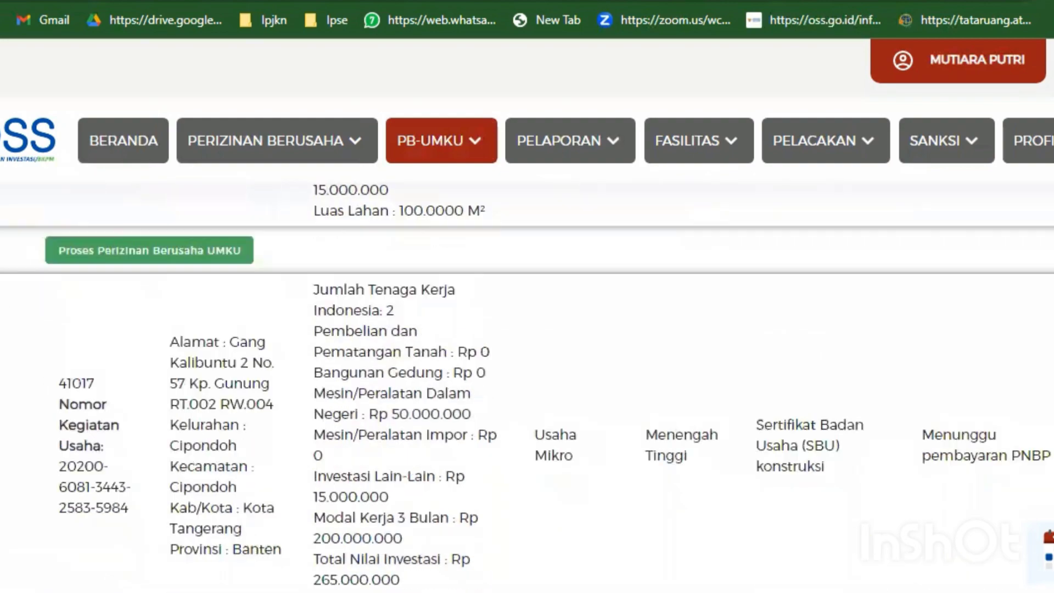
scroll(527, 384, down, 2)
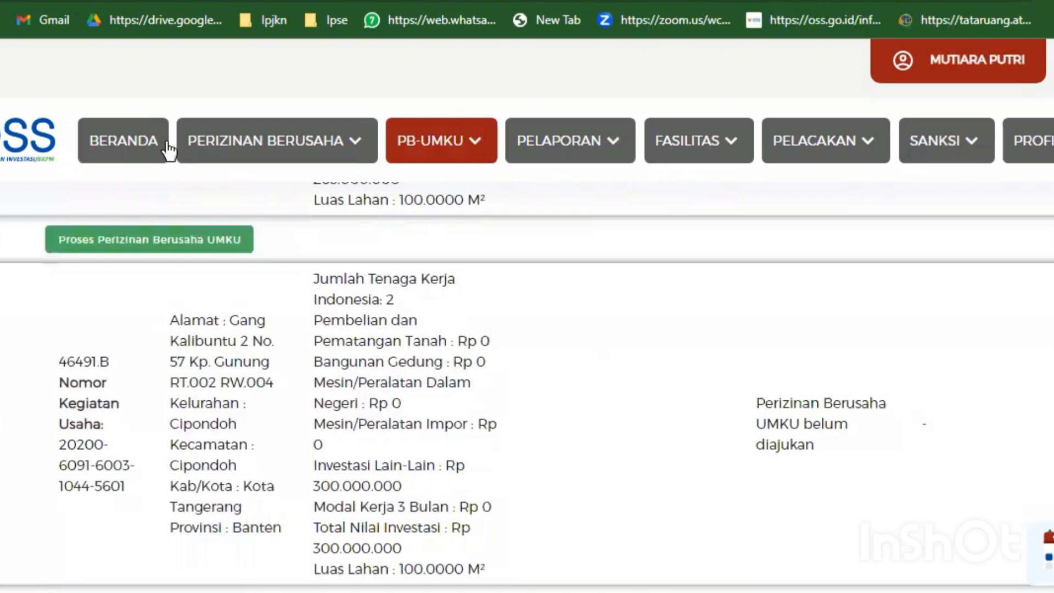
- Start UMKU licensing for KBLI 41017 and go to the SBU konstruksi requirements fulfilment
click(218, 248)
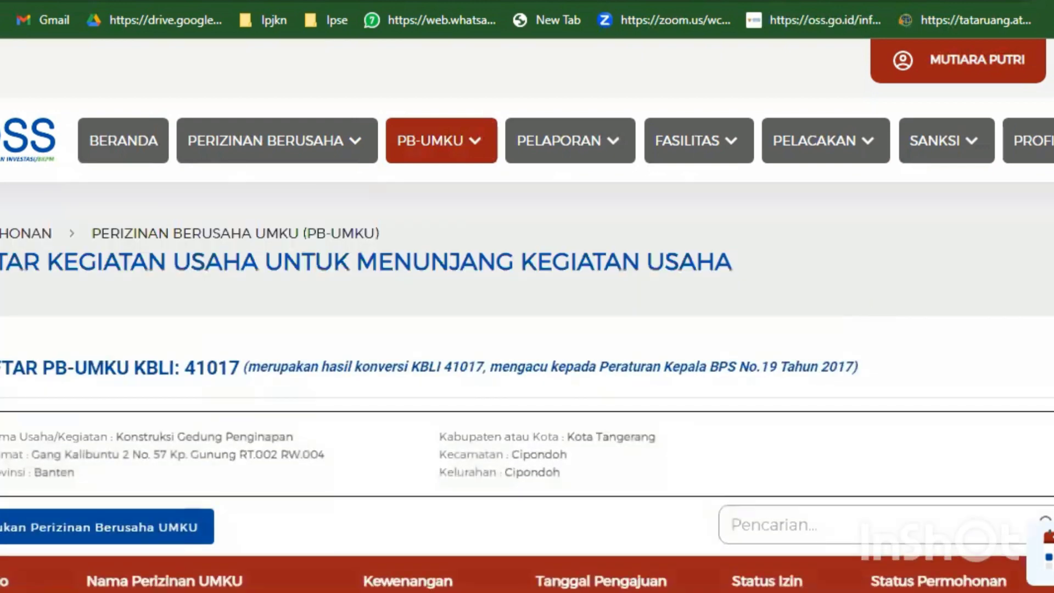
scroll(527, 384, down, 5)
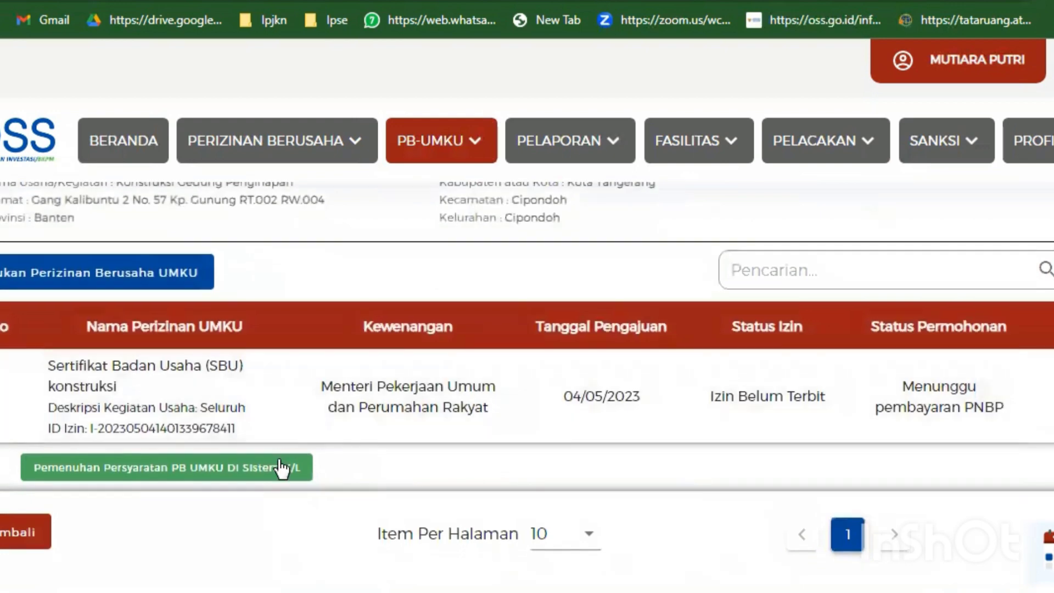
click(281, 469)
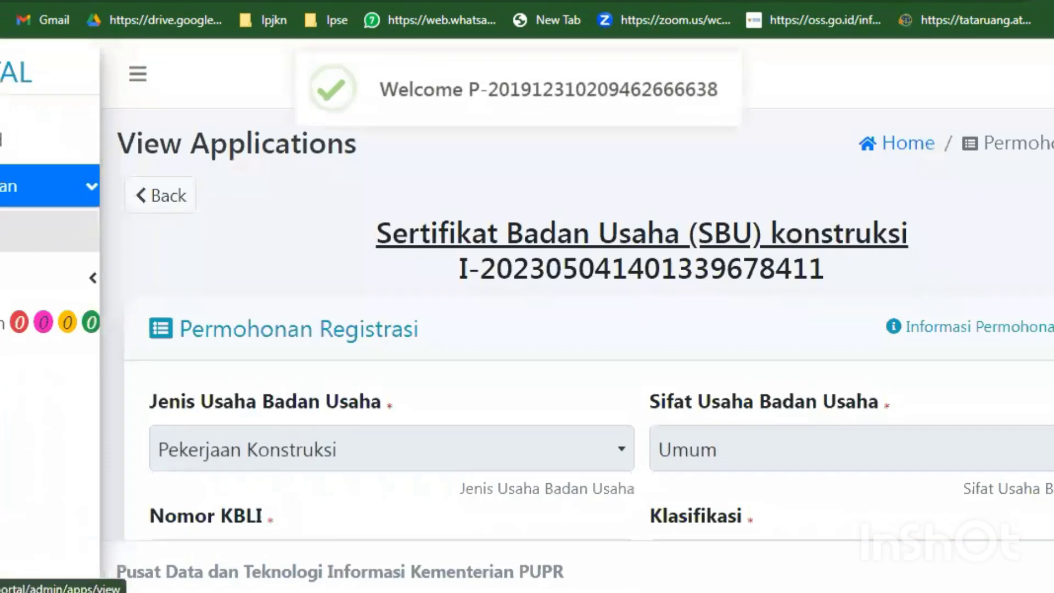
click(44, 231)
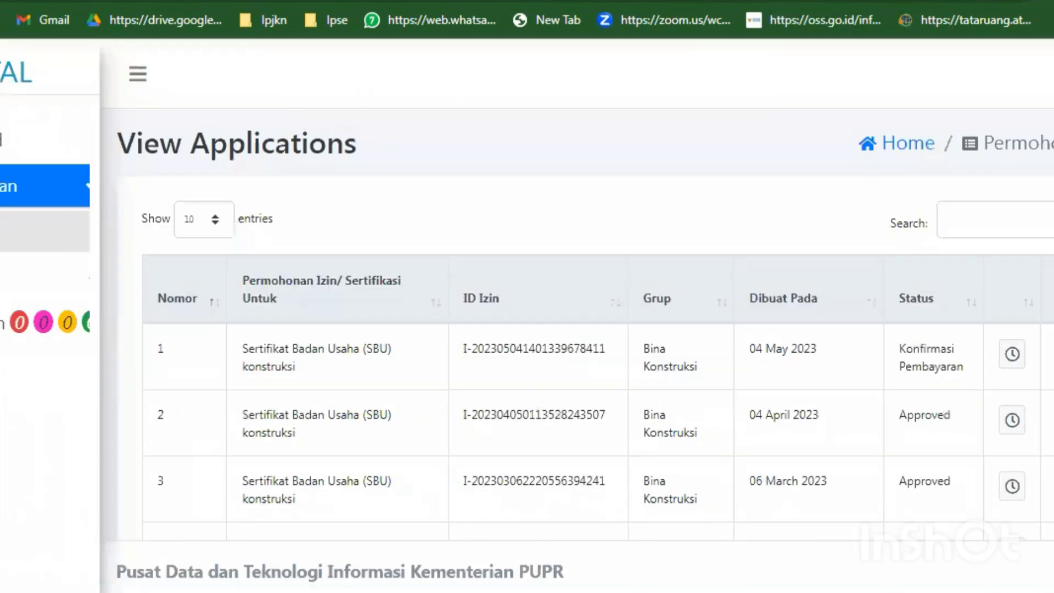
scroll(585, 329, down, 2)
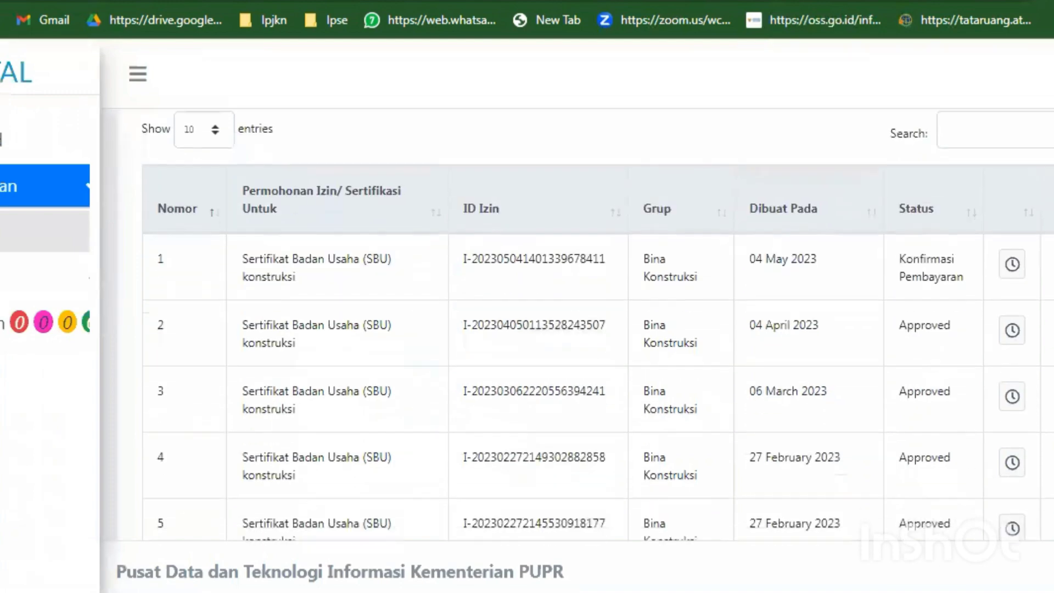
scroll(598, 326, down, 4)
scroll(598, 326, up, 4)
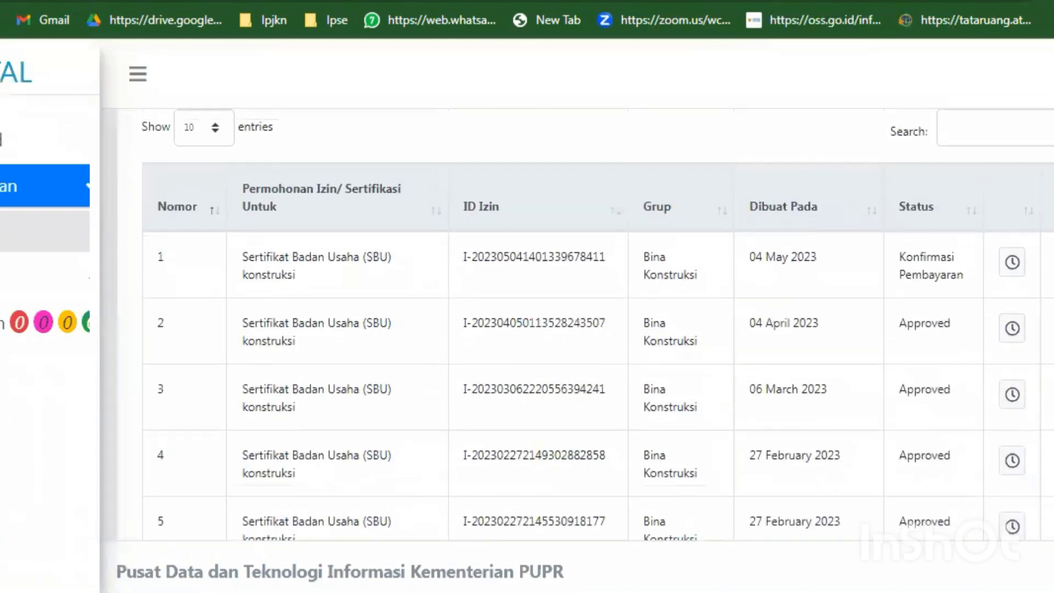
click(373, 247)
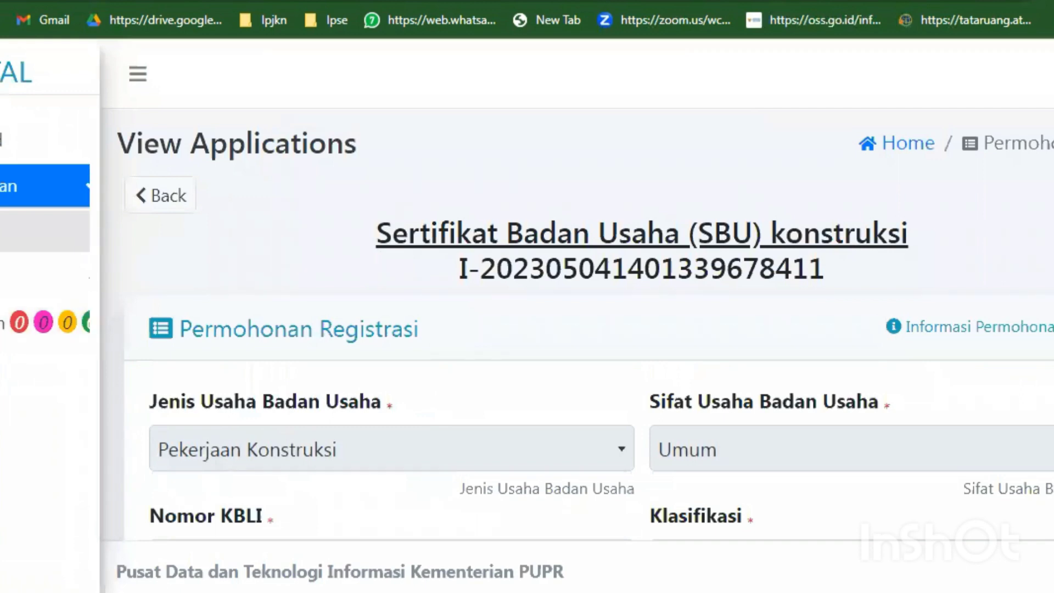
scroll(585, 329, down, 12)
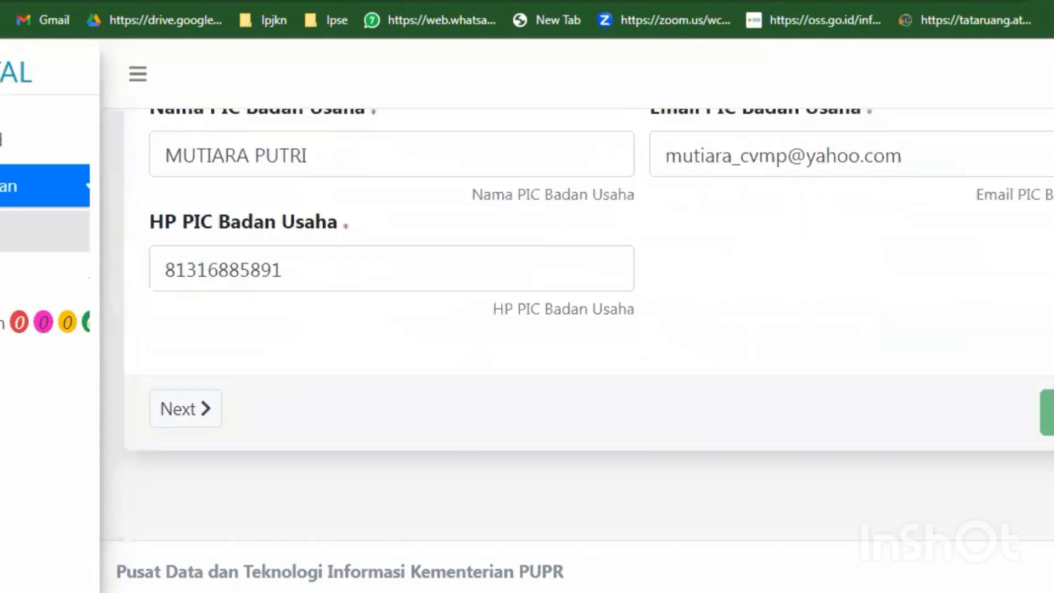
- Page through Informasi Badan Usaha, Akte, Pemegang Saham and Pengurus Perusahaan to Informasi Neraca
click(185, 420)
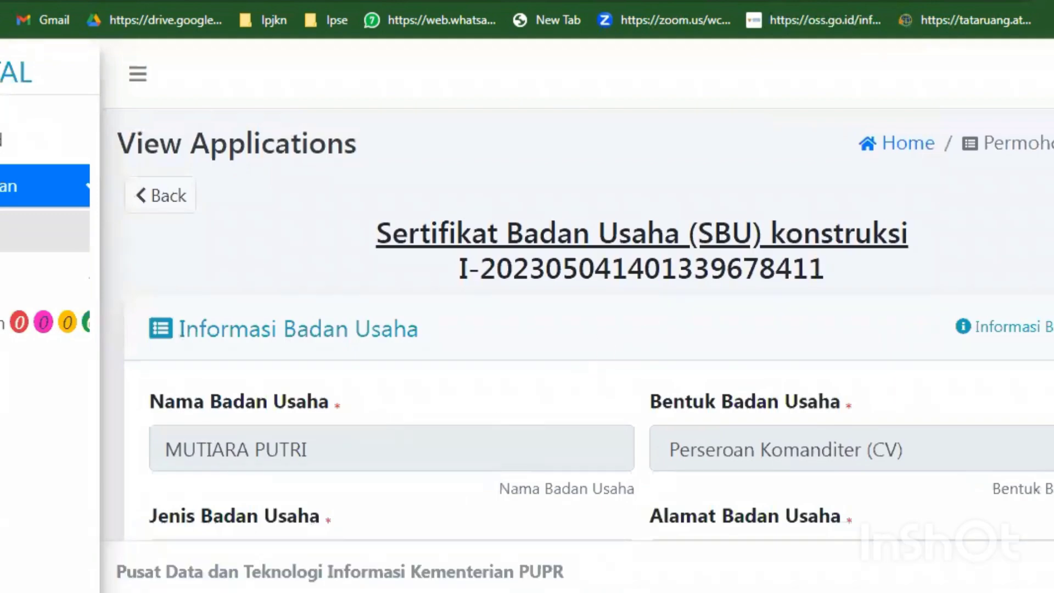
scroll(682, 548, down, 10)
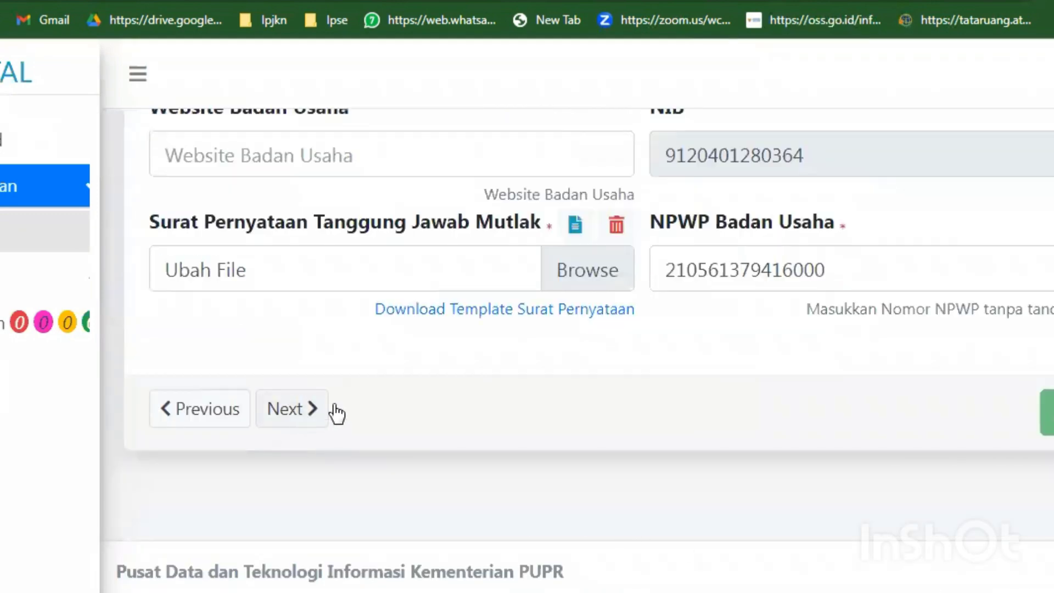
click(313, 413)
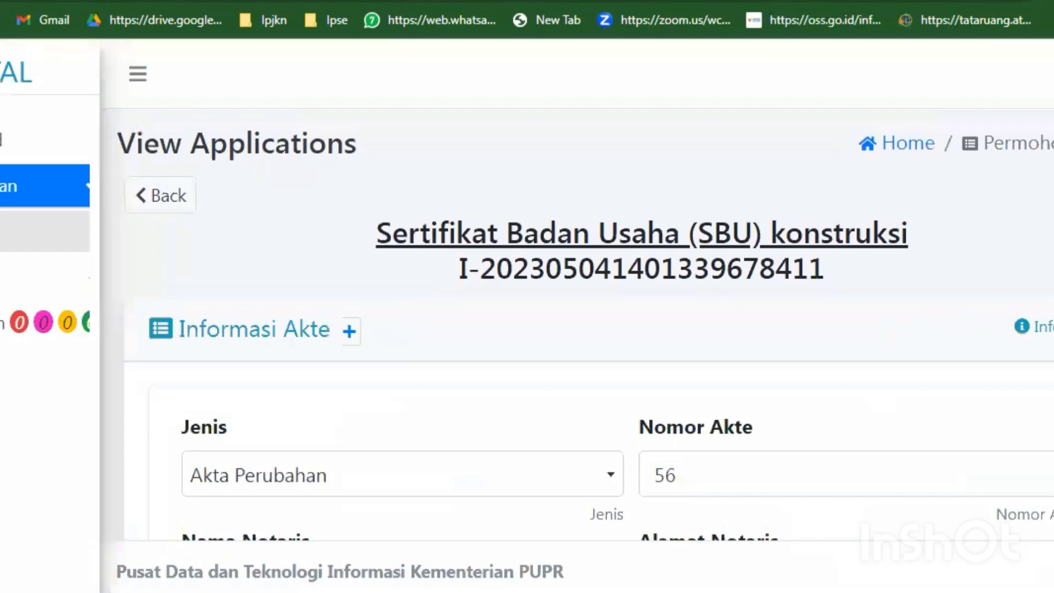
scroll(587, 324, down, 10)
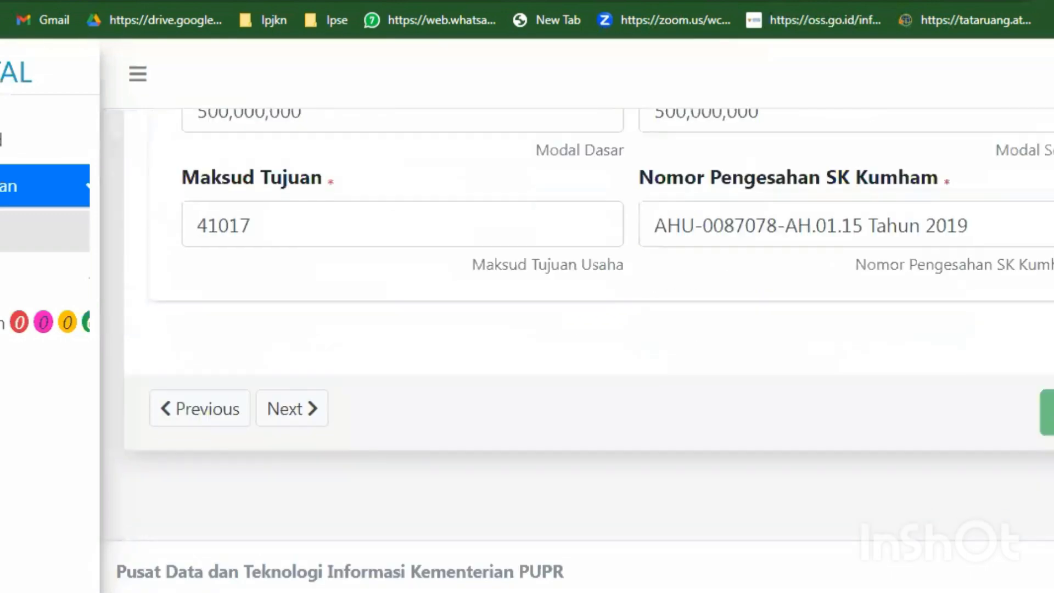
click(292, 426)
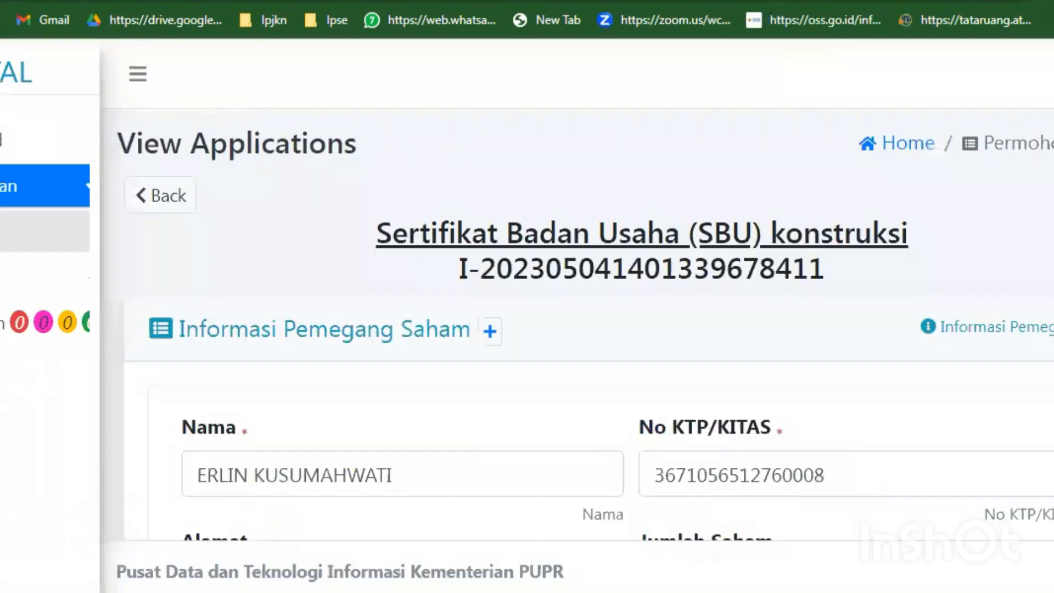
scroll(365, 395, down, 8)
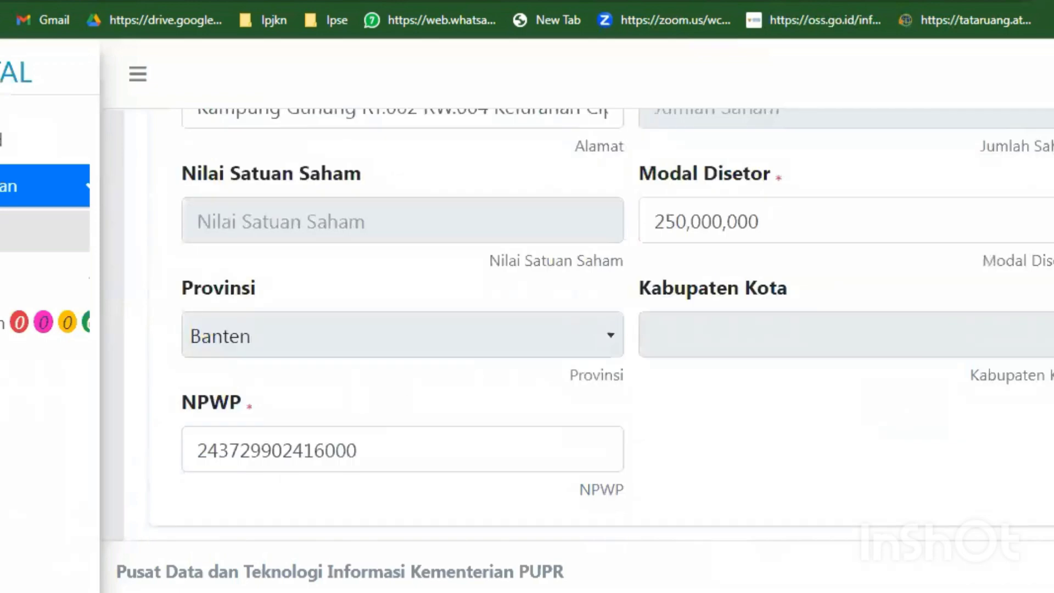
scroll(973, 464, down, 4)
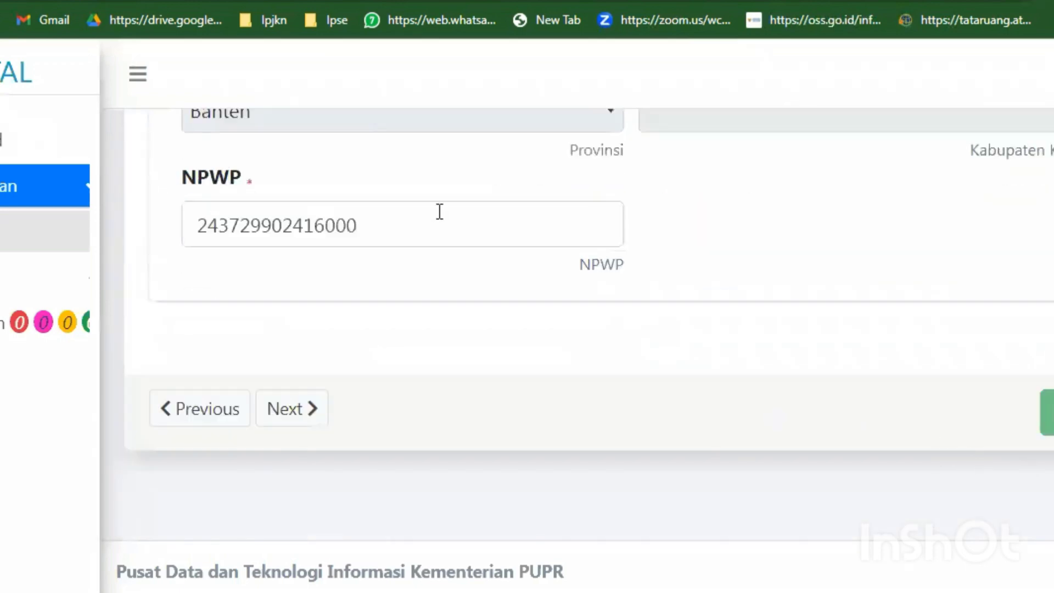
click(306, 420)
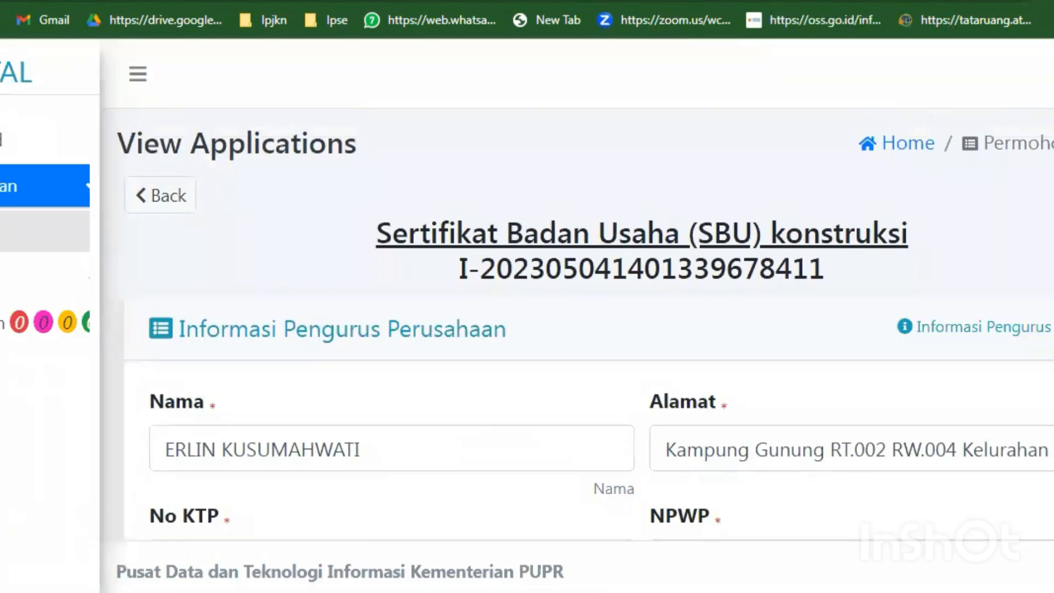
scroll(513, 435, down, 6)
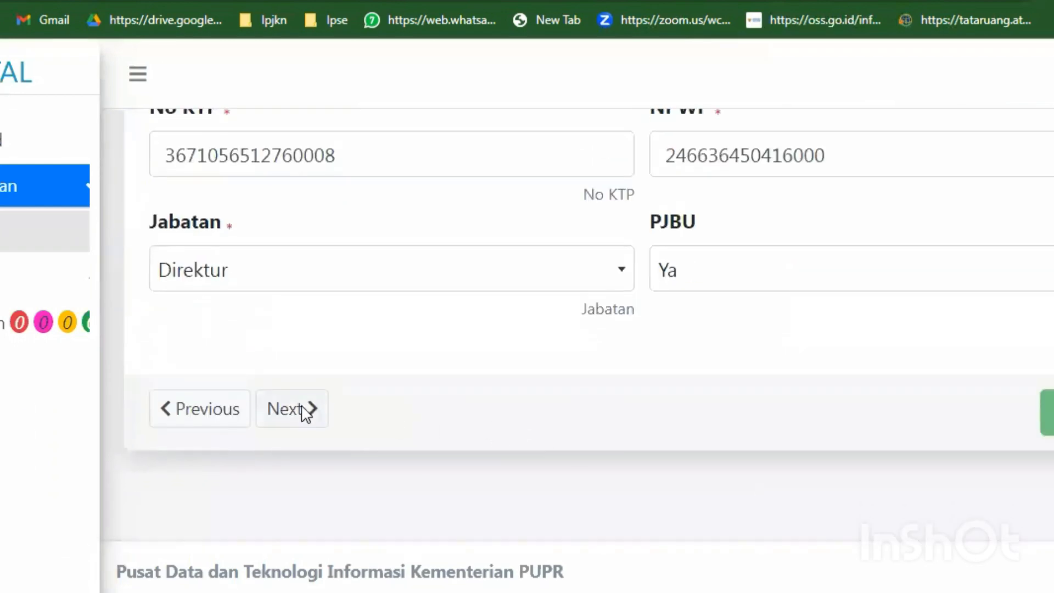
click(273, 416)
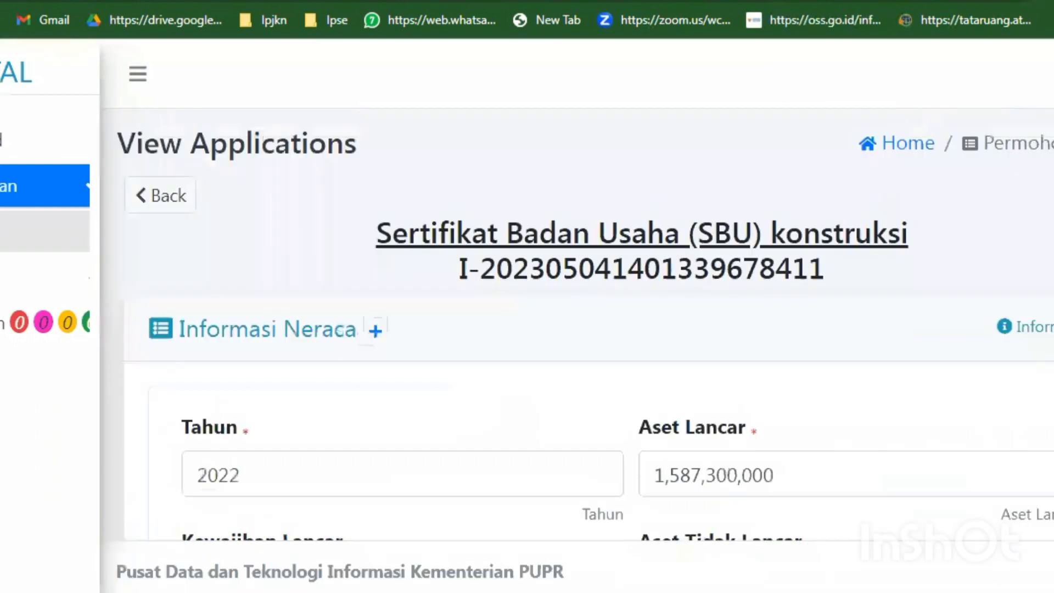
- Advance from Informasi Neraca through the following wizard pages toward Informasi Penanggung Jawab Tehnik
scroll(388, 430, down, 5)
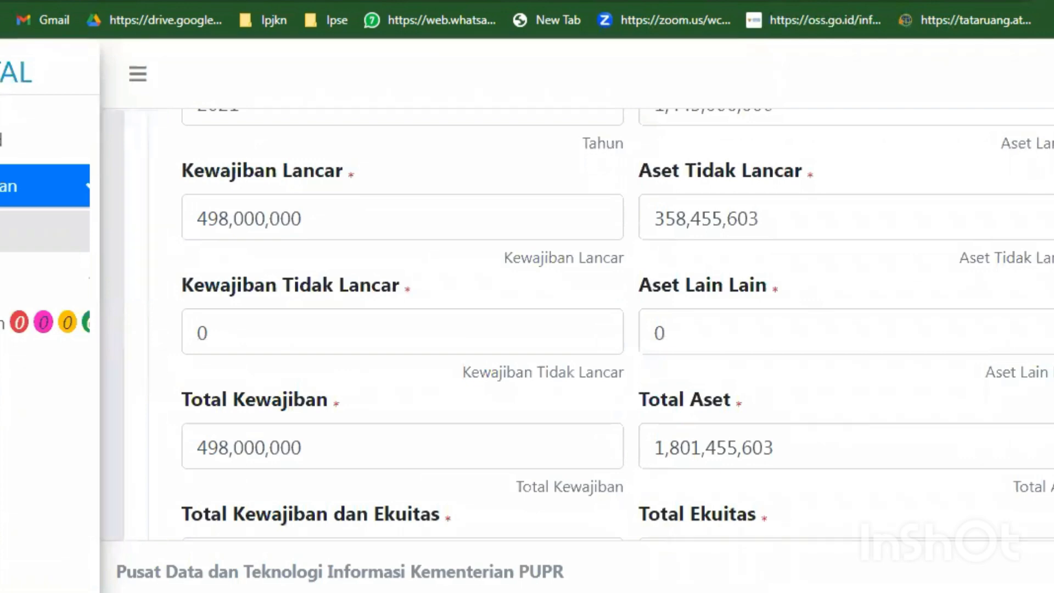
scroll(647, 107, down, 4)
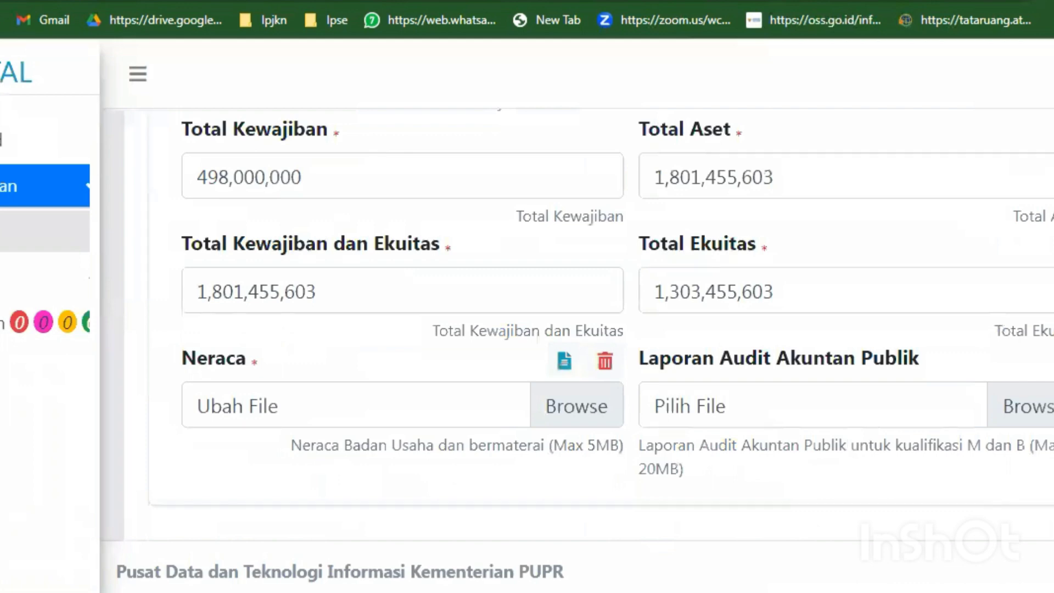
scroll(470, 524, down, 3)
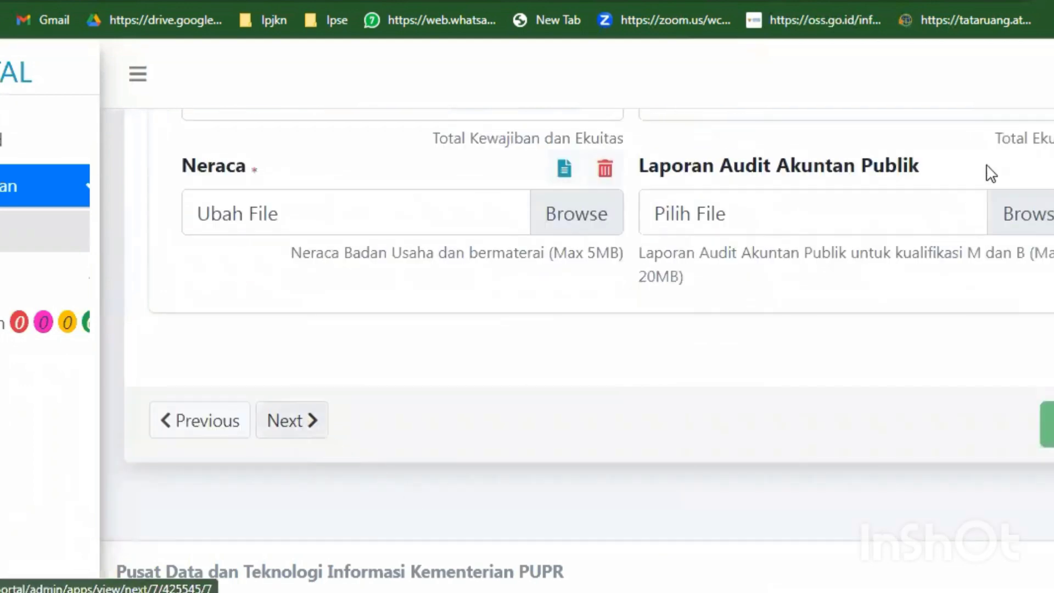
scroll(454, 436, down, 10)
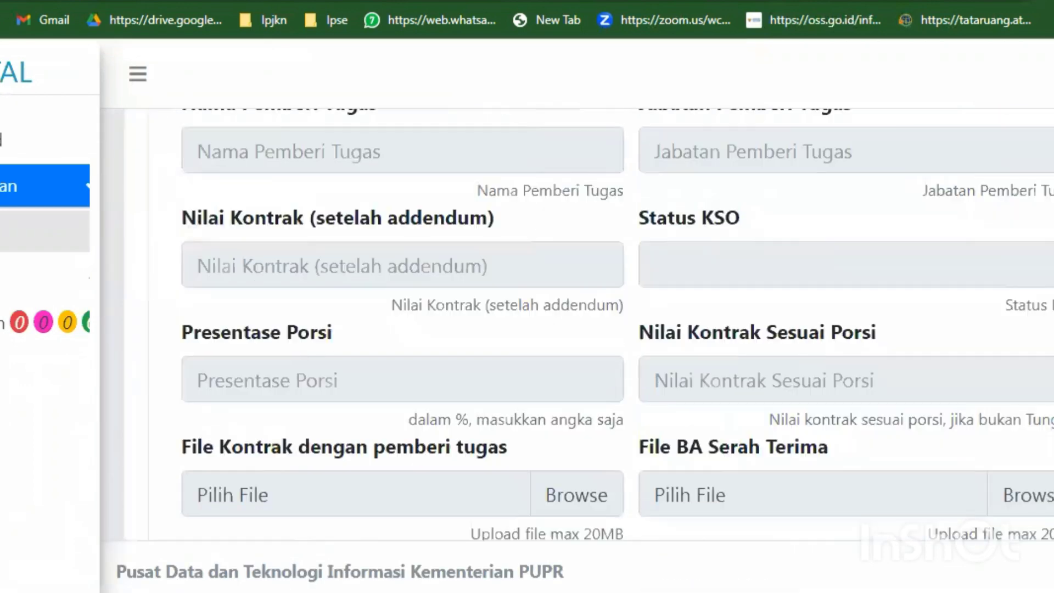
click(294, 431)
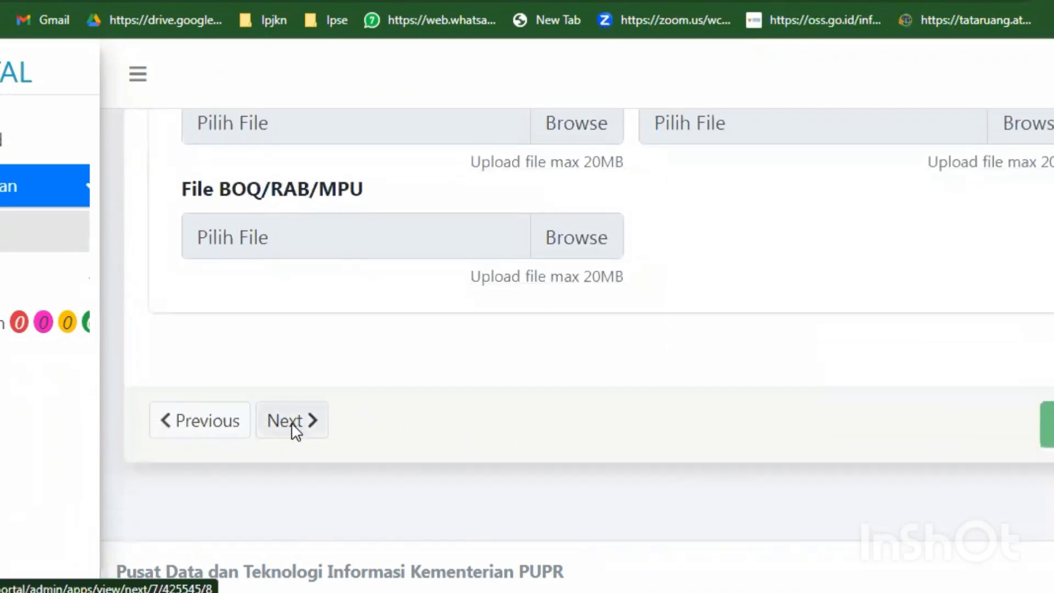
scroll(513, 467, down, 8)
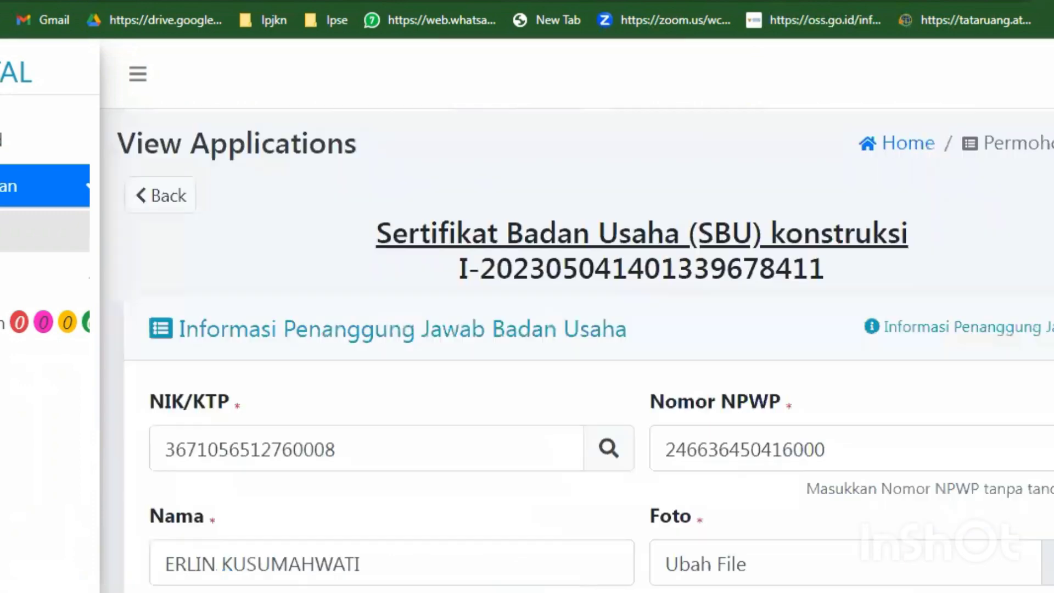
scroll(486, 428, down, 5)
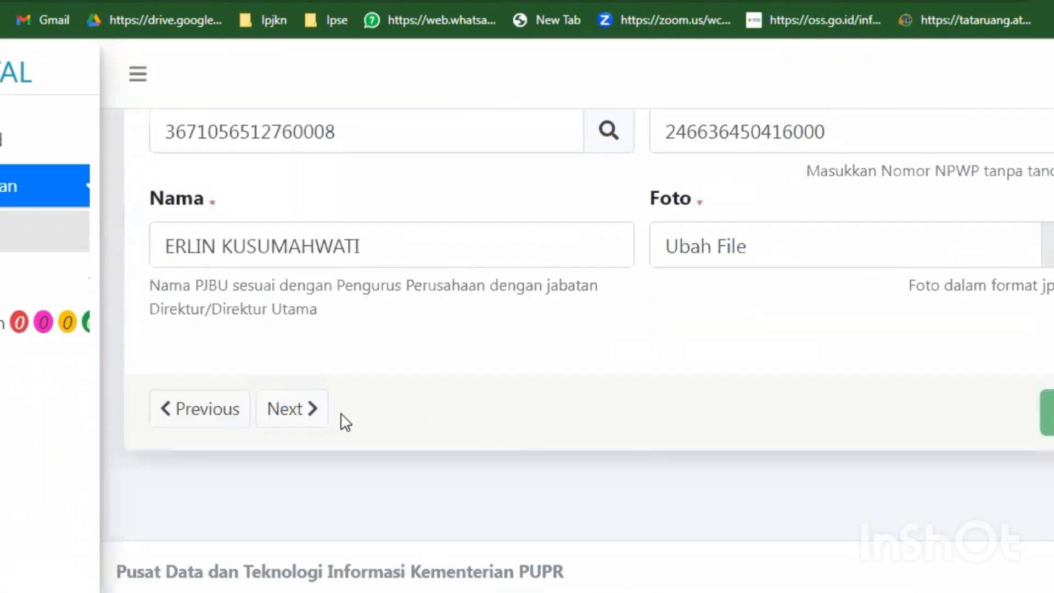
click(308, 417)
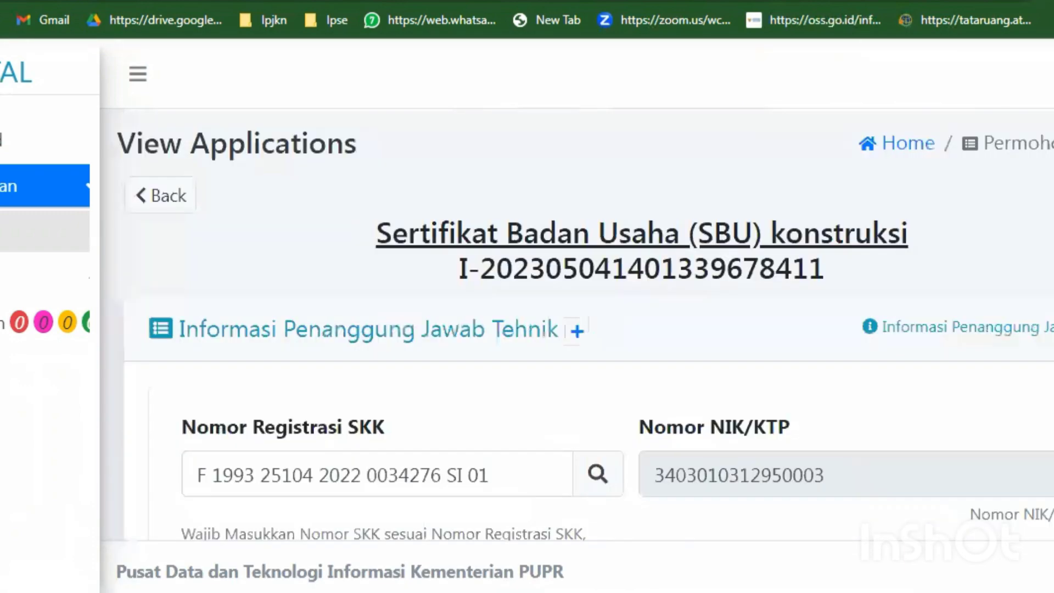
- Copy the technical lead's full Nomor Registrasi SKK value
scroll(618, 324, down, 5)
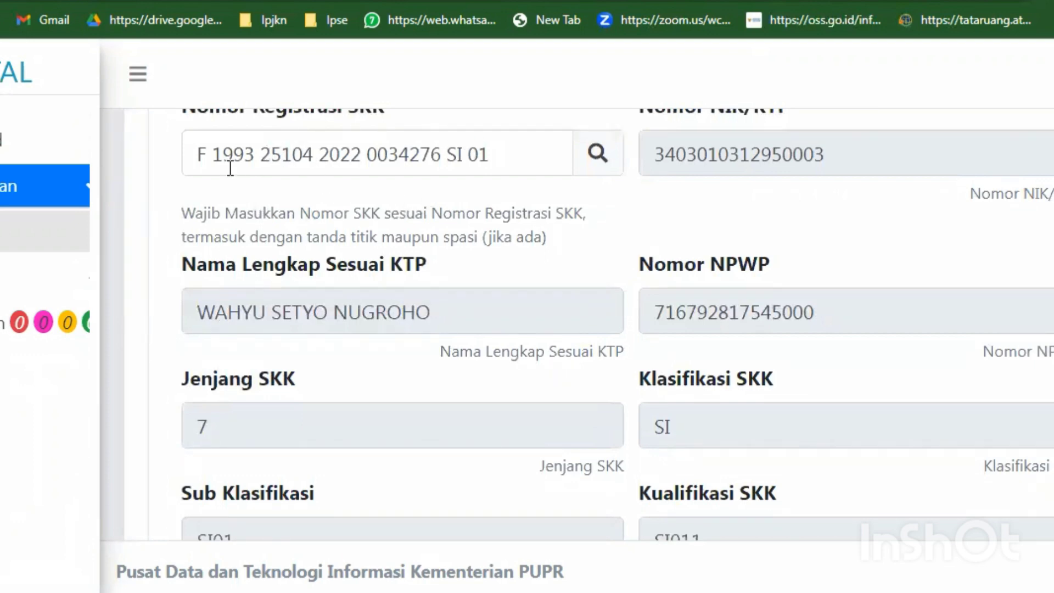
drag(195, 164, 494, 204)
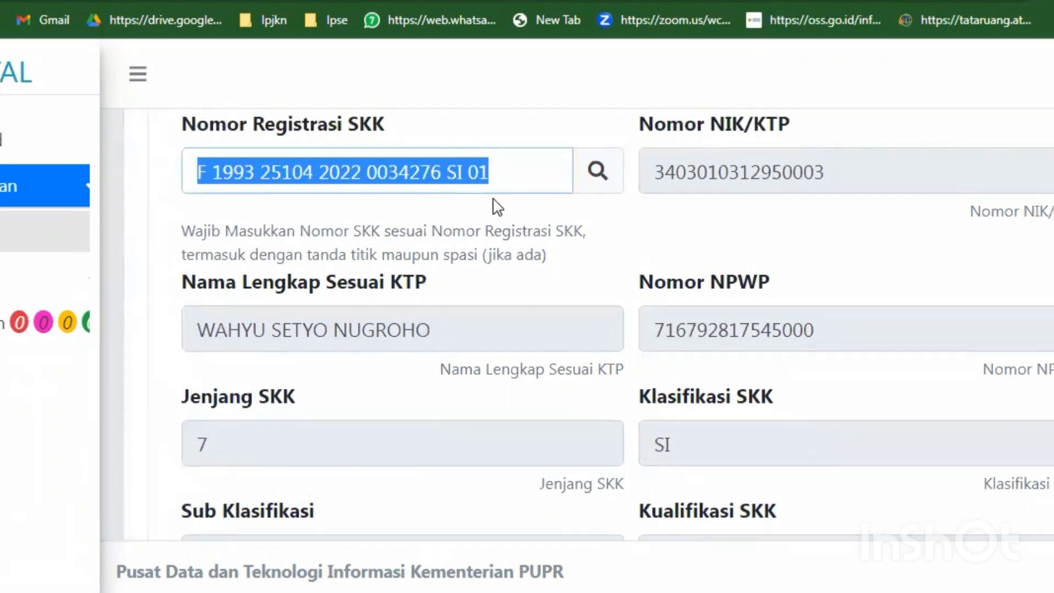
right_click(469, 174)
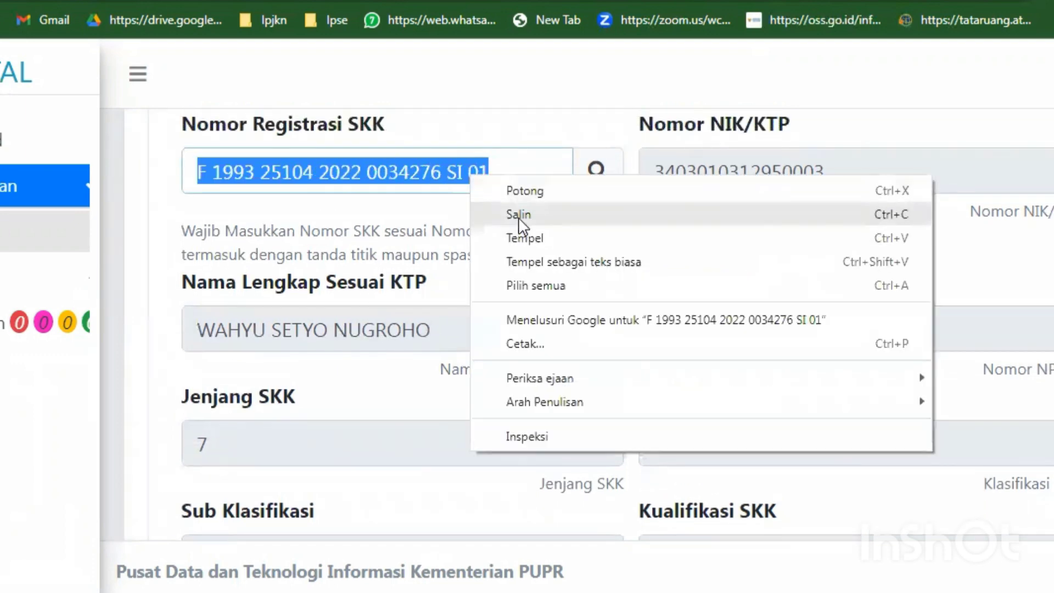
click(519, 214)
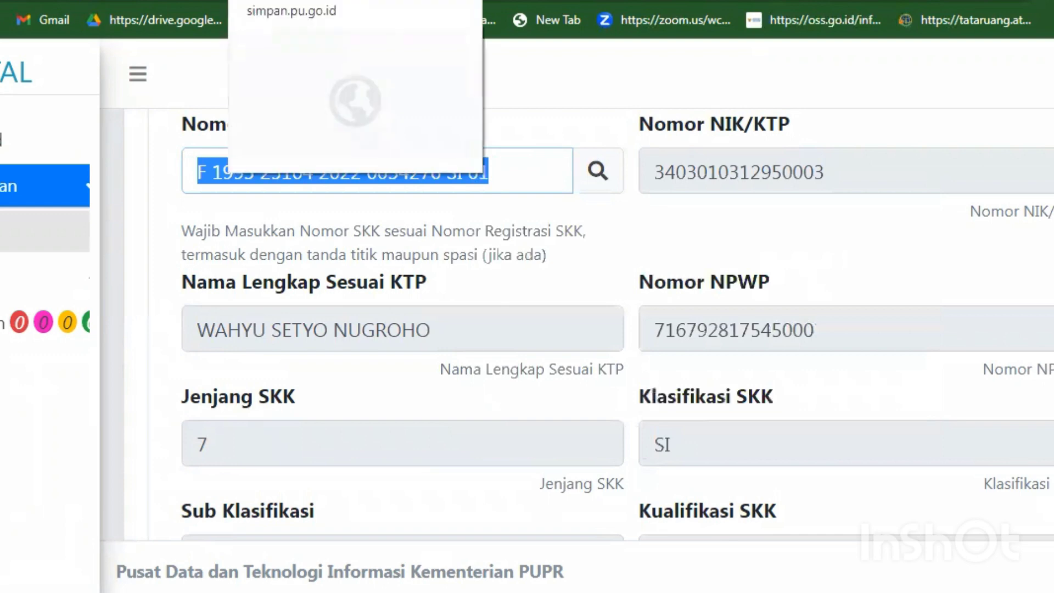
- Glance at the SIMPAN tab, then move across to the OSS tab
click(494, 3)
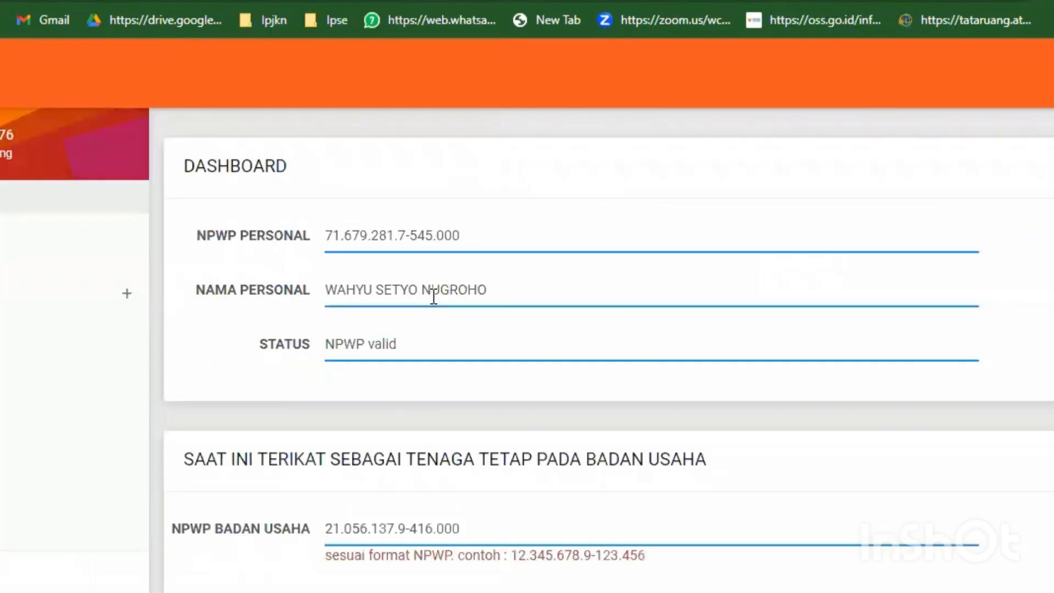
click(121, 3)
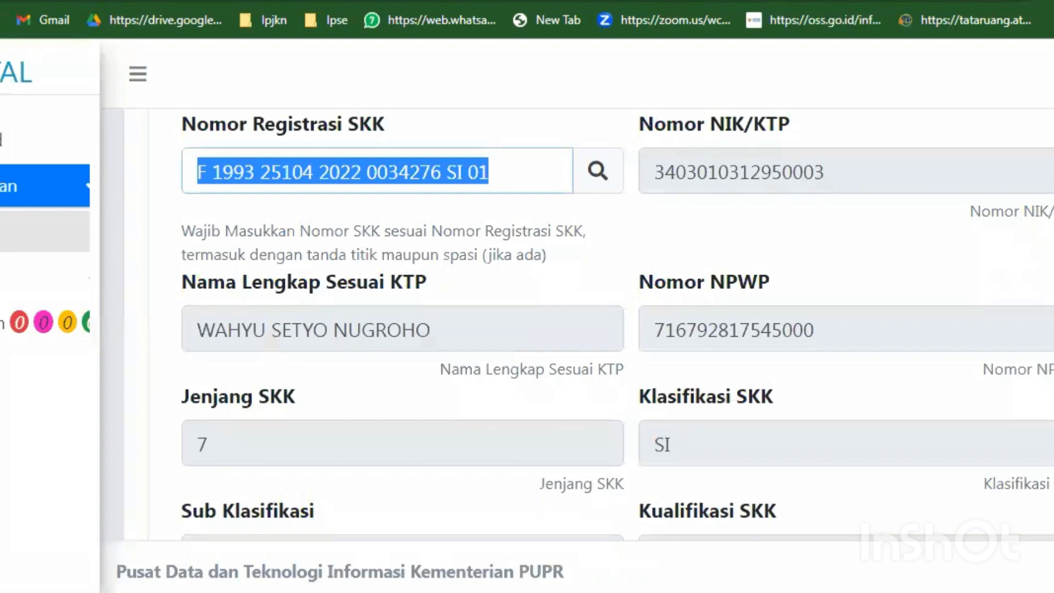
key(ctrl+Tab)
key(ctrl+Tab)
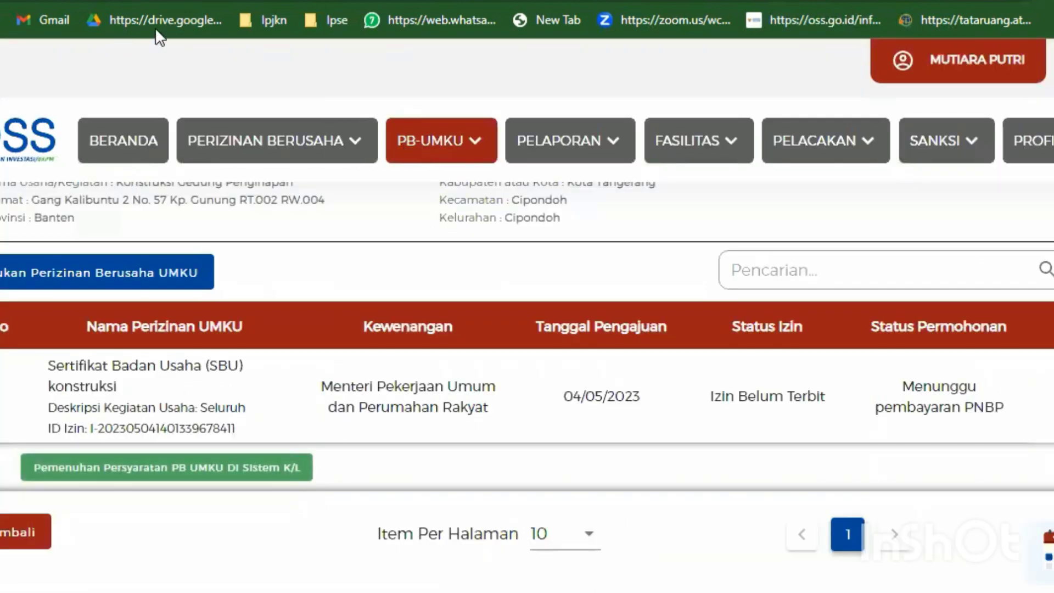
- Sign out of the current company's OSS account using Keluar in the profile panel
click(934, 59)
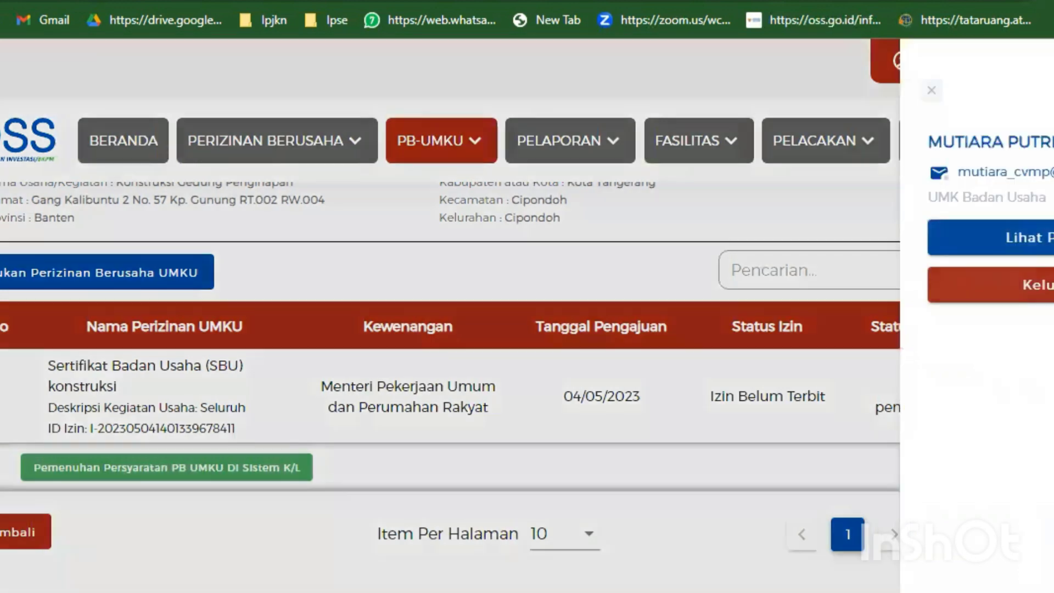
click(656, 301)
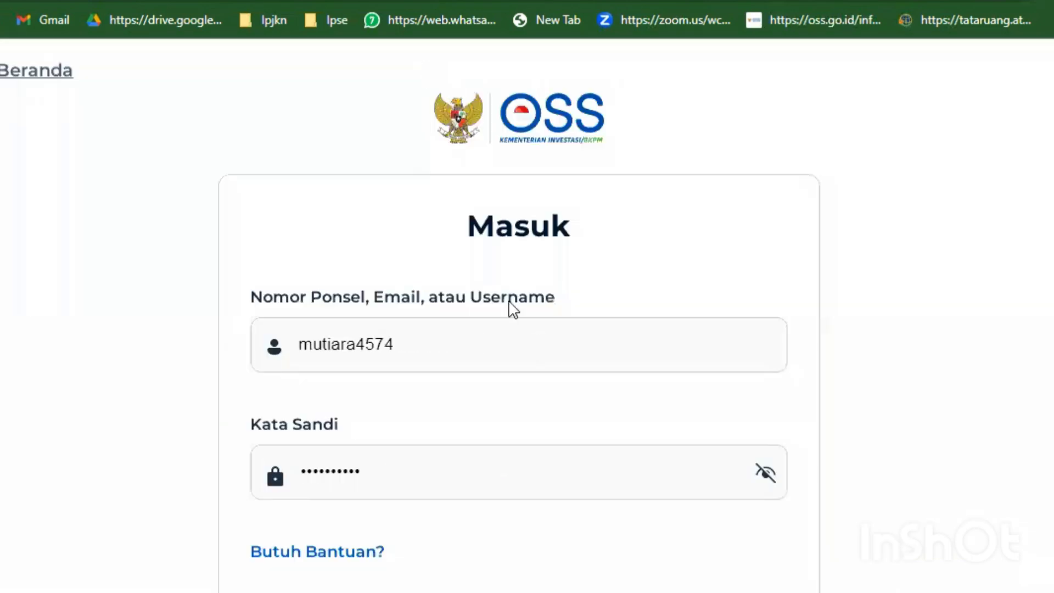
- Sign in with the second company's saved OSS login and start a new PB-UMKU application (Permohonan Baru)
drag(402, 361, 290, 360)
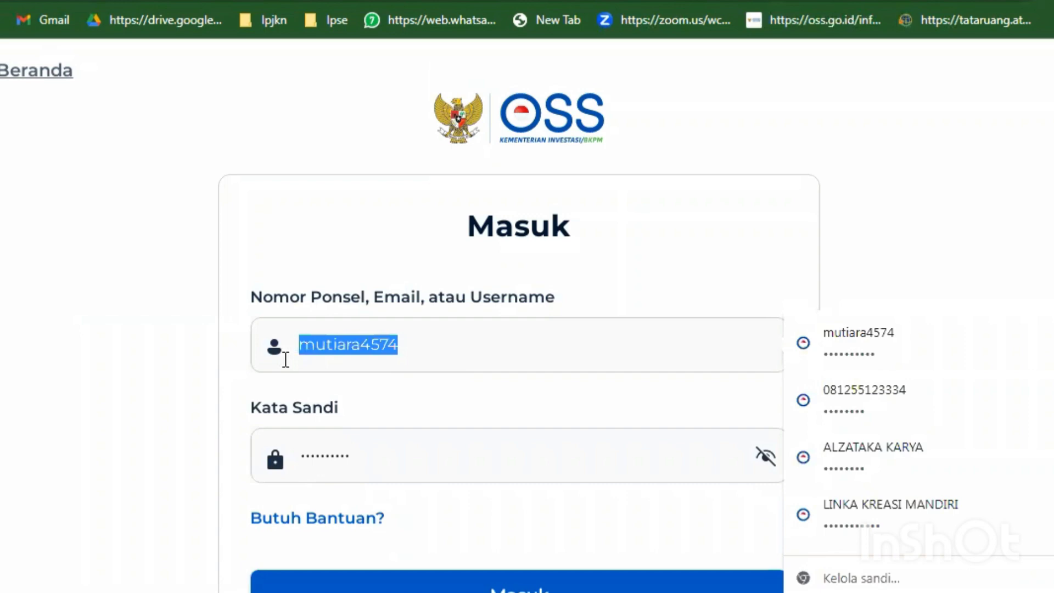
key(BackSpace)
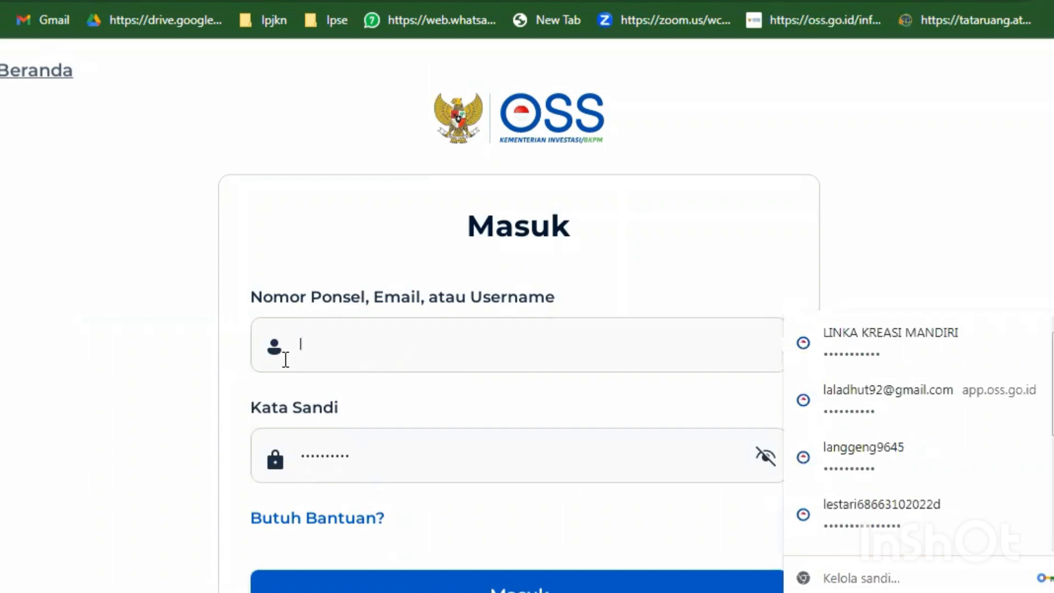
text(hamsa5942)
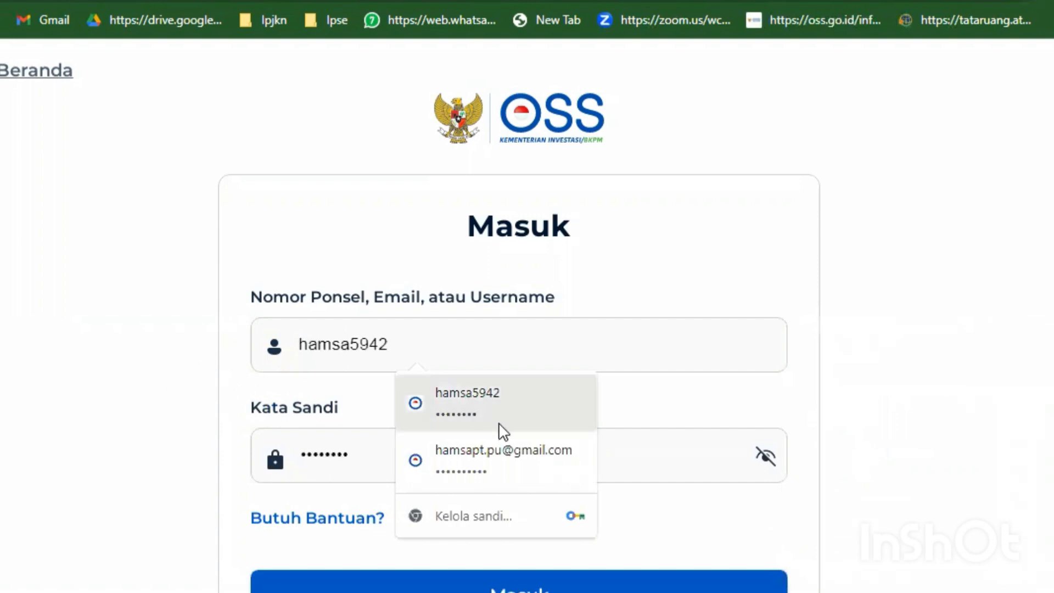
click(479, 403)
click(554, 574)
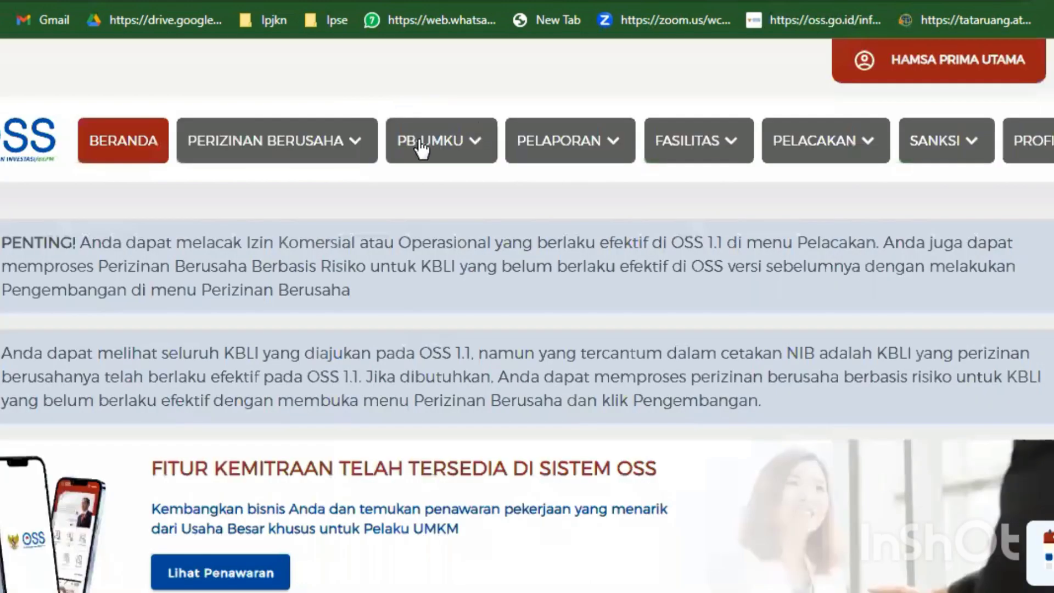
click(421, 145)
click(450, 199)
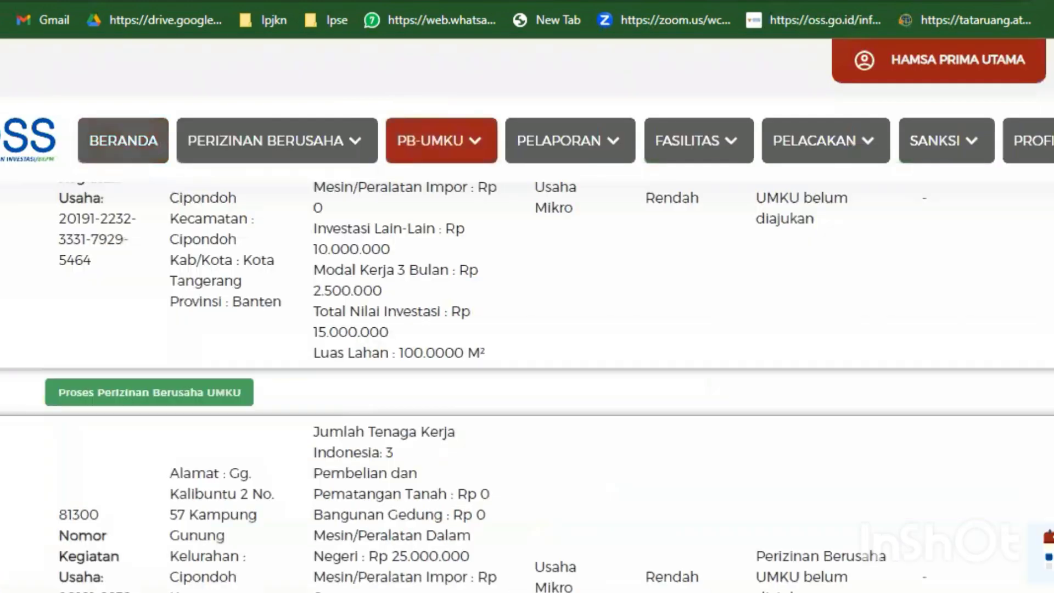
- Open the Proses Perizinan Berusaha UMKU permit list for the KBLI 41014 business activity row
scroll(527, 384, down, 5)
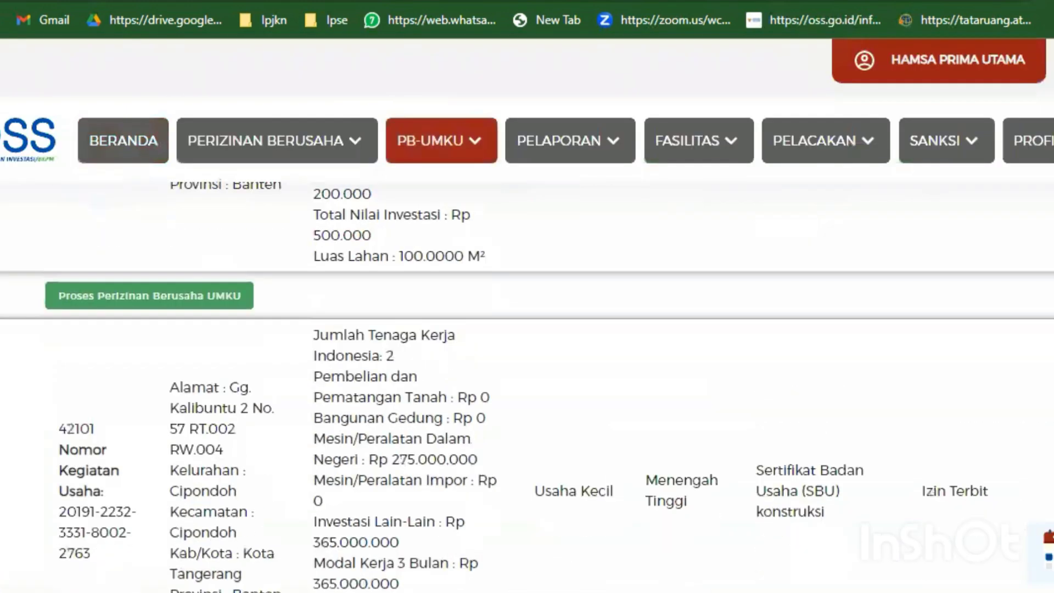
scroll(528, 384, down, 20)
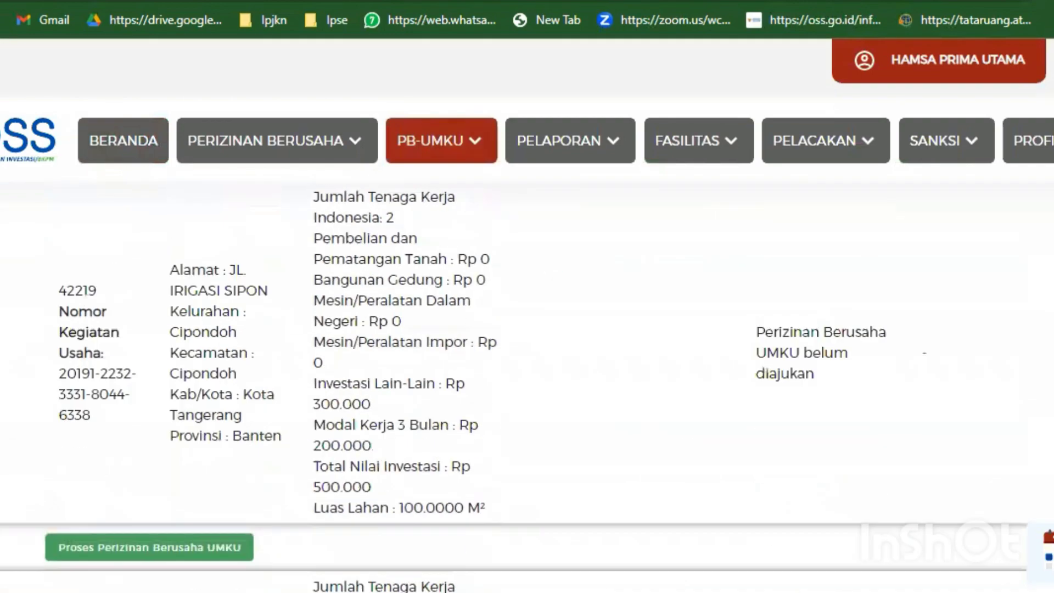
scroll(527, 384, down, 15)
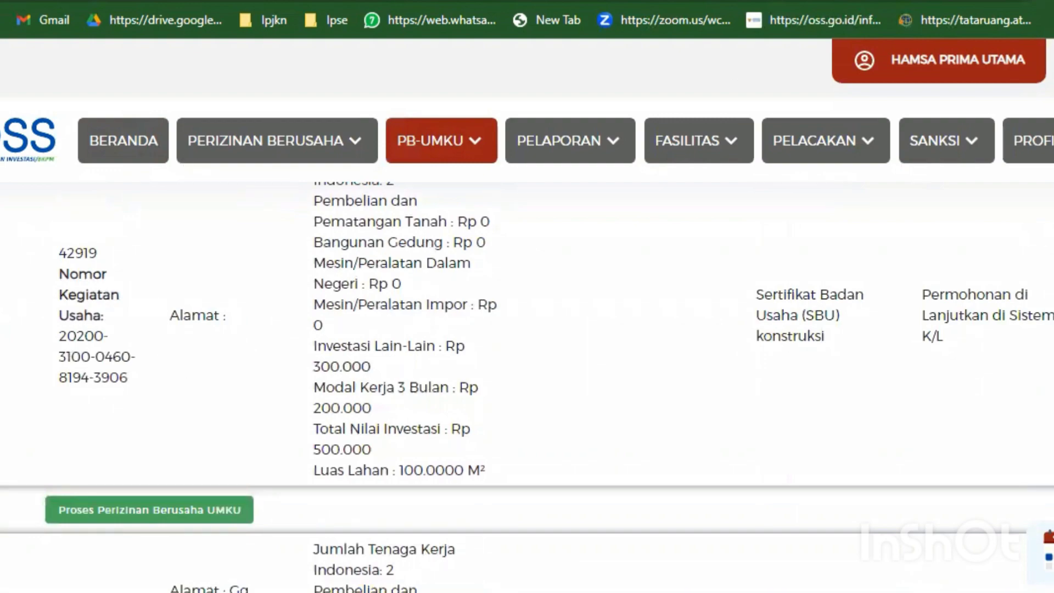
scroll(527, 387, down, 15)
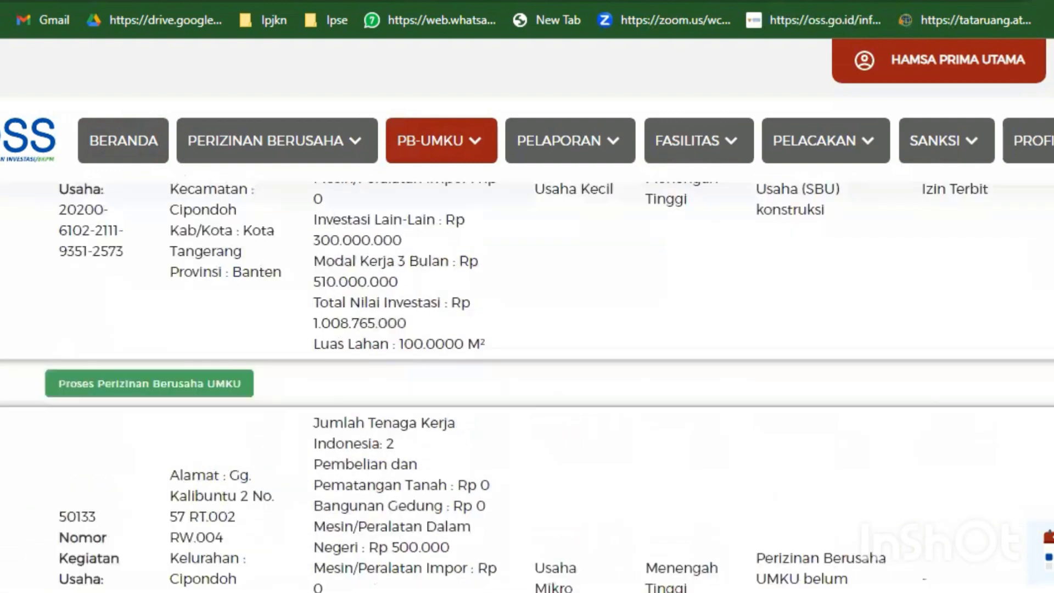
scroll(527, 387, down, 10)
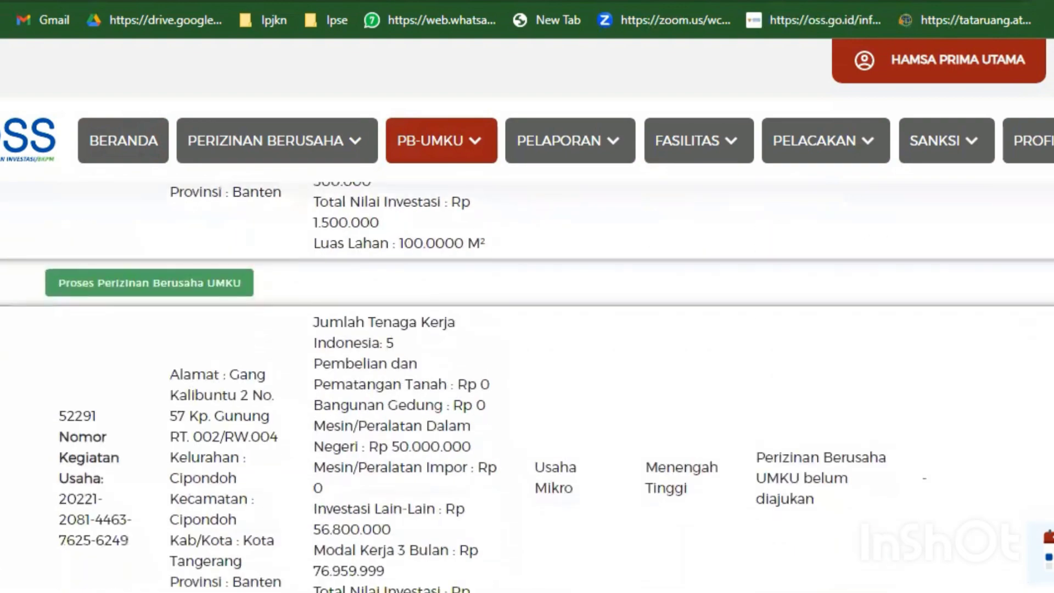
scroll(527, 387, up, 15)
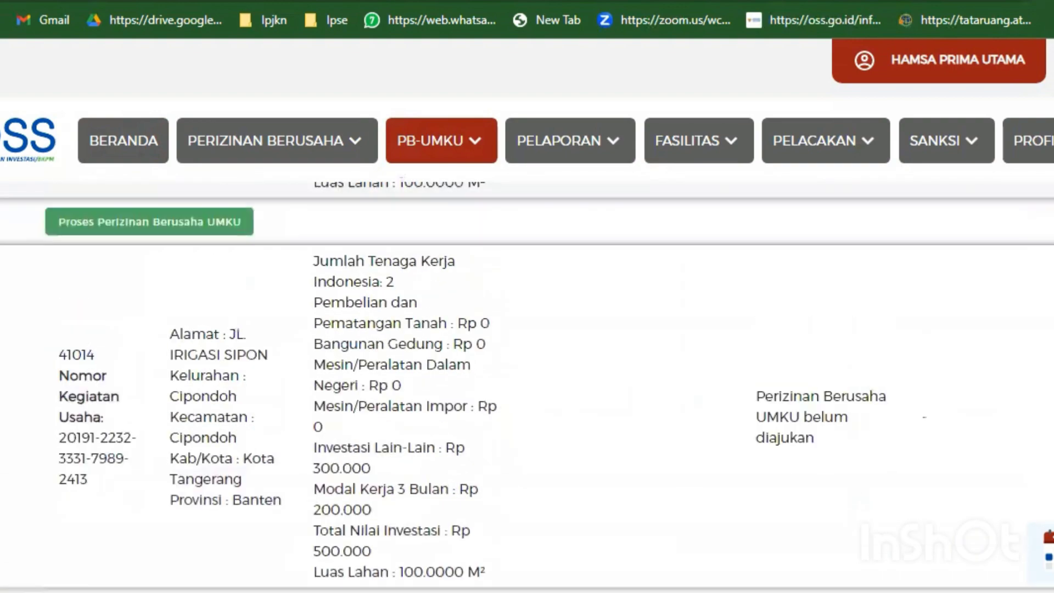
scroll(527, 387, down, 4)
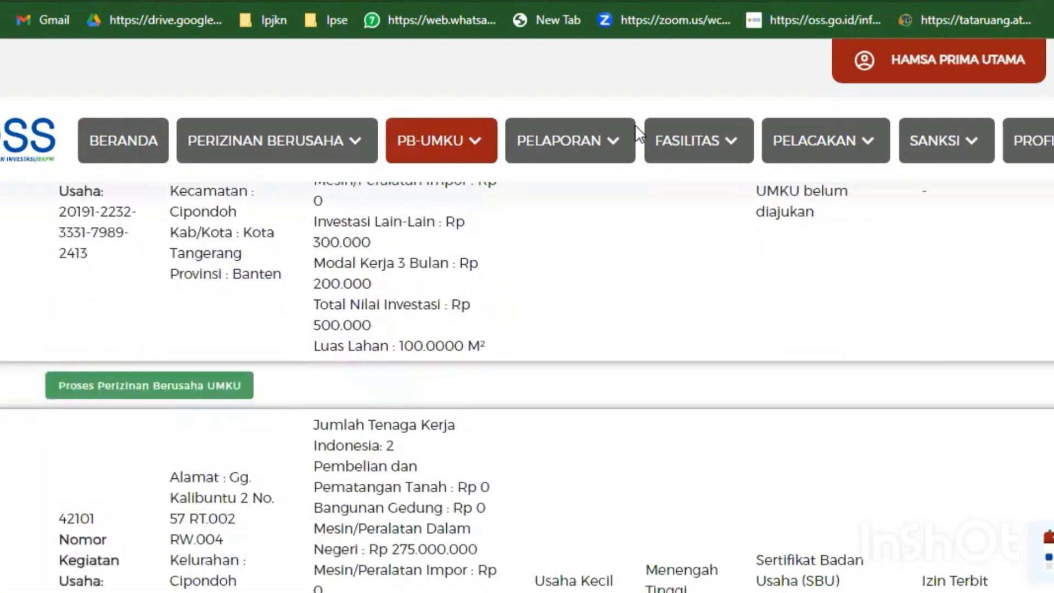
click(114, 382)
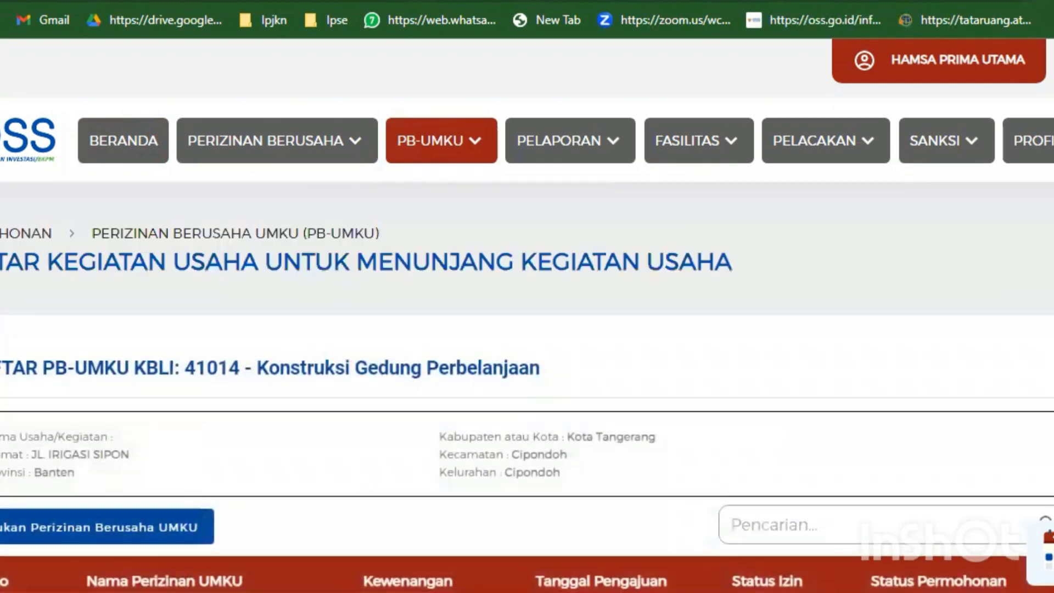
- Request the Sertifikat Badan Usaha (SBU) konstruksi licence for KBLI 41014 and confirm with Lanjut
scroll(431, 364, down, 2)
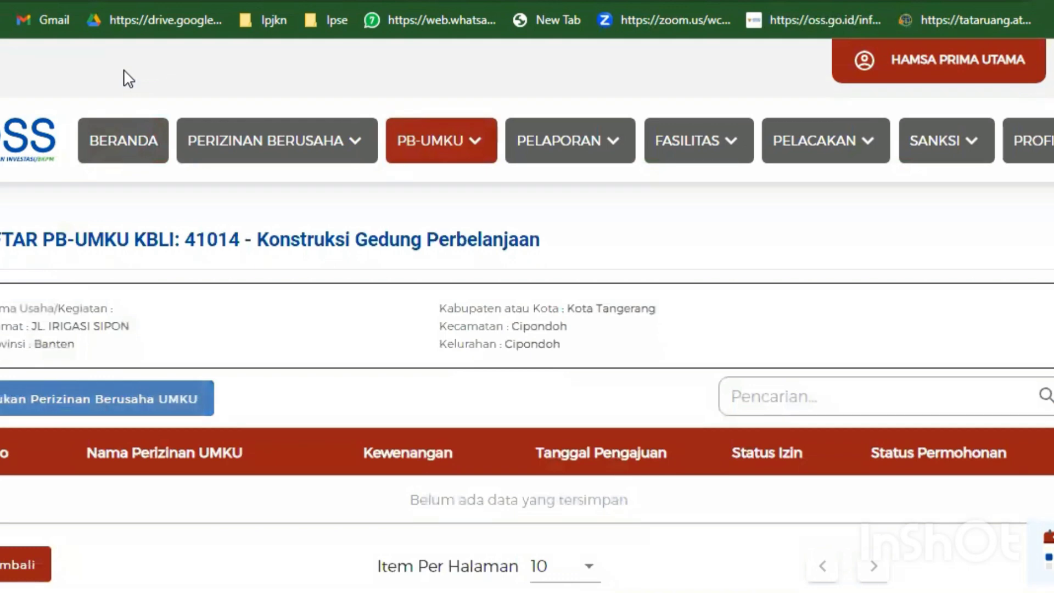
click(99, 398)
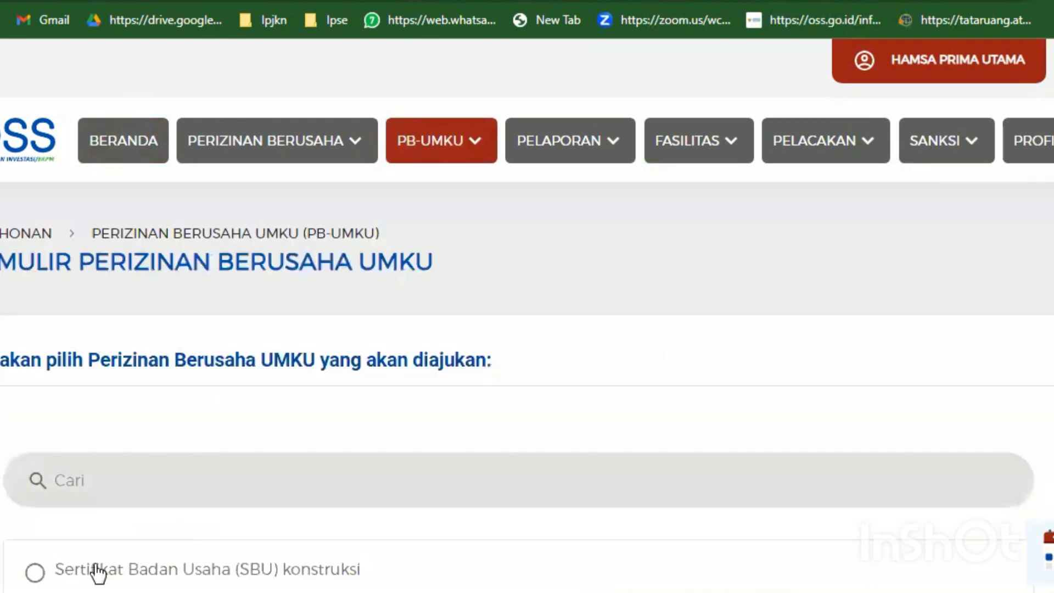
click(35, 571)
scroll(1042, 388, down, 5)
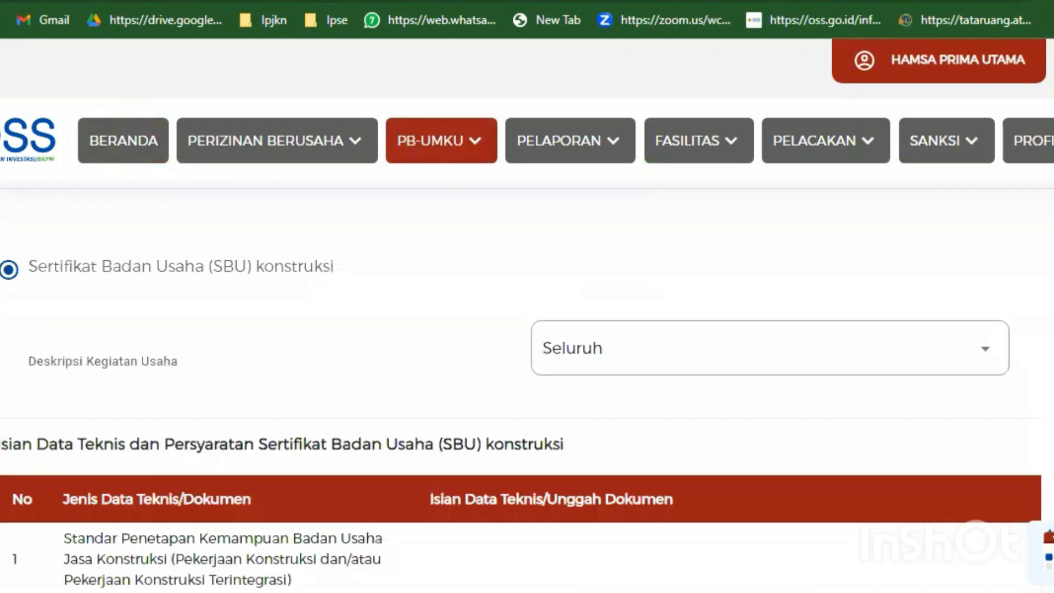
scroll(527, 387, down, 10)
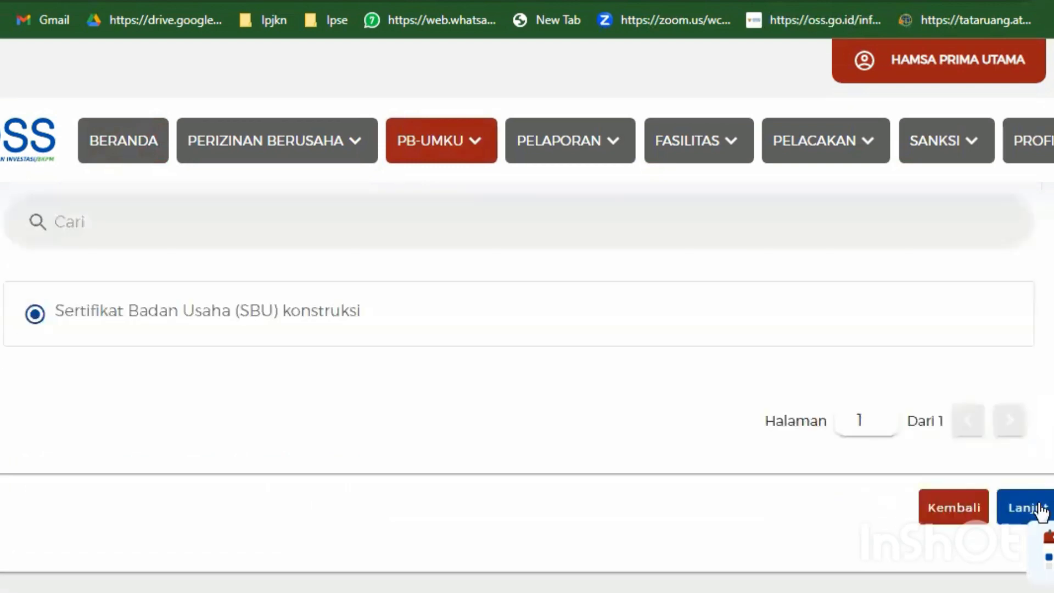
click(1042, 511)
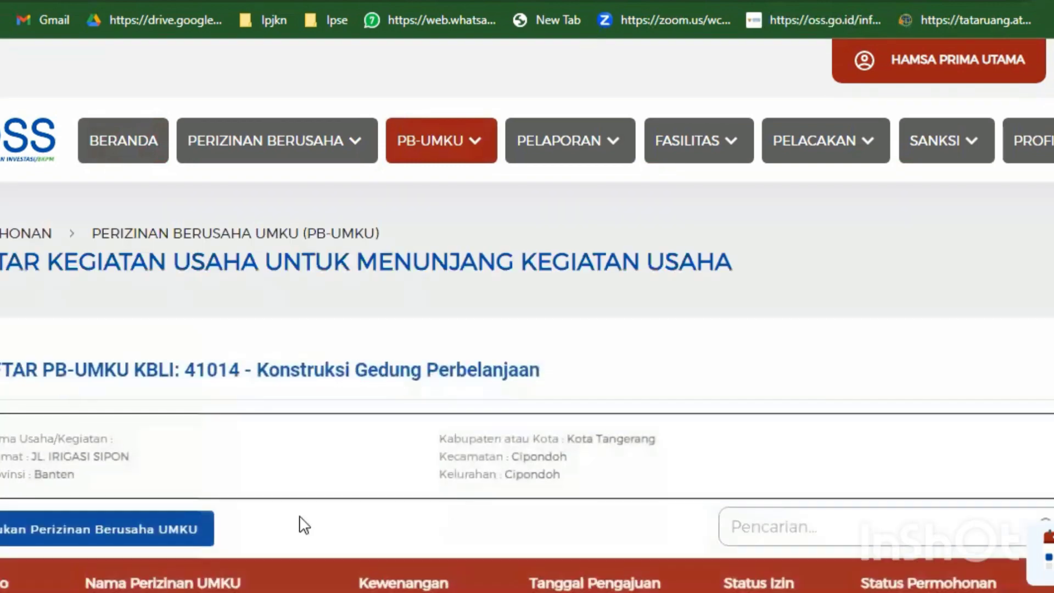
scroll(323, 295, down, 5)
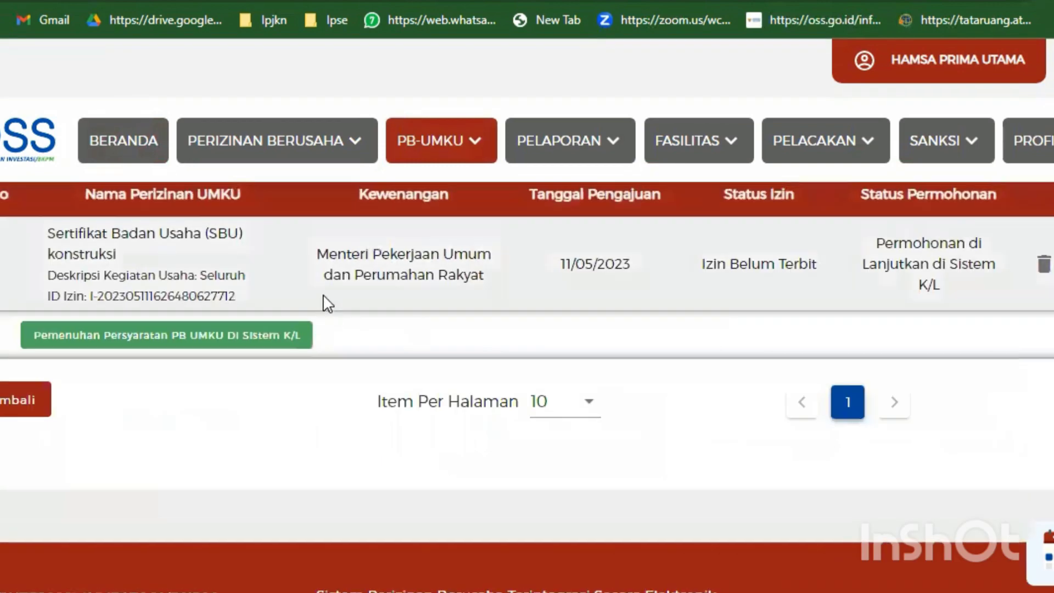
- Open the SBU application in the K/L system and advance past company information to the deed step
click(273, 336)
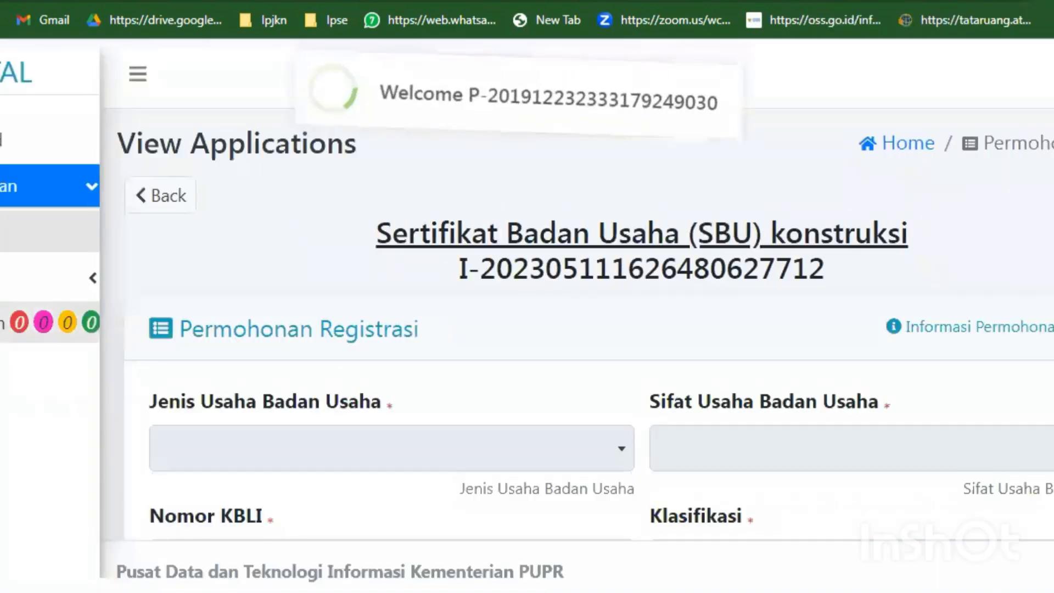
scroll(454, 377, down, 6)
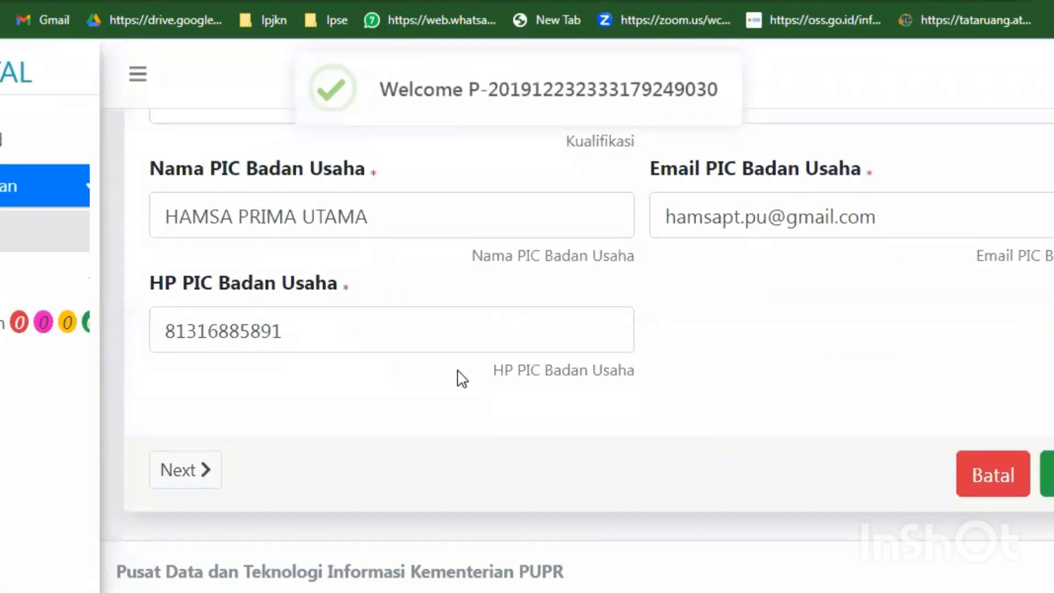
click(209, 473)
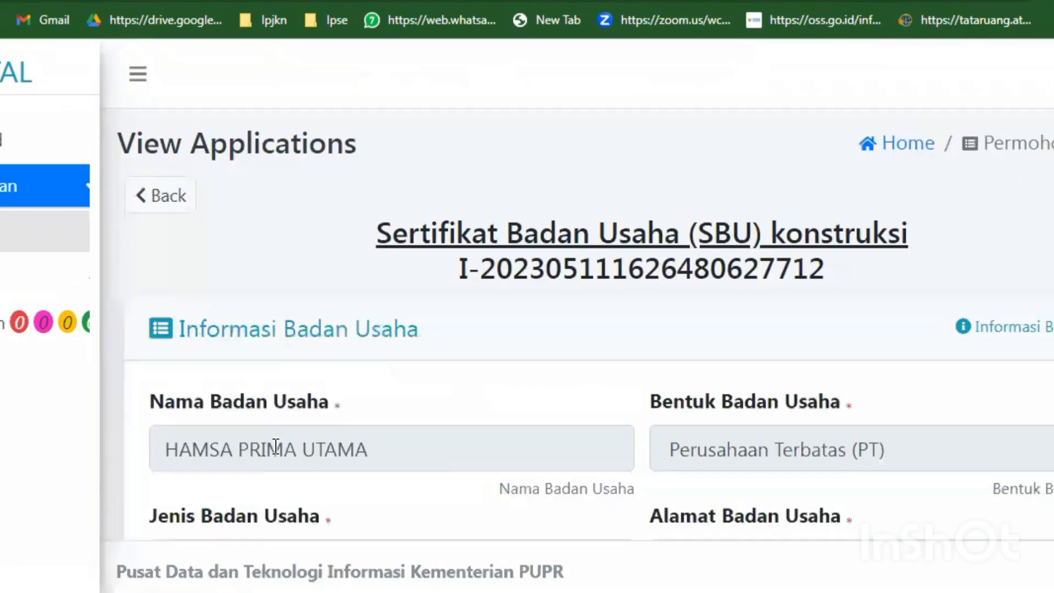
scroll(464, 480, down, 10)
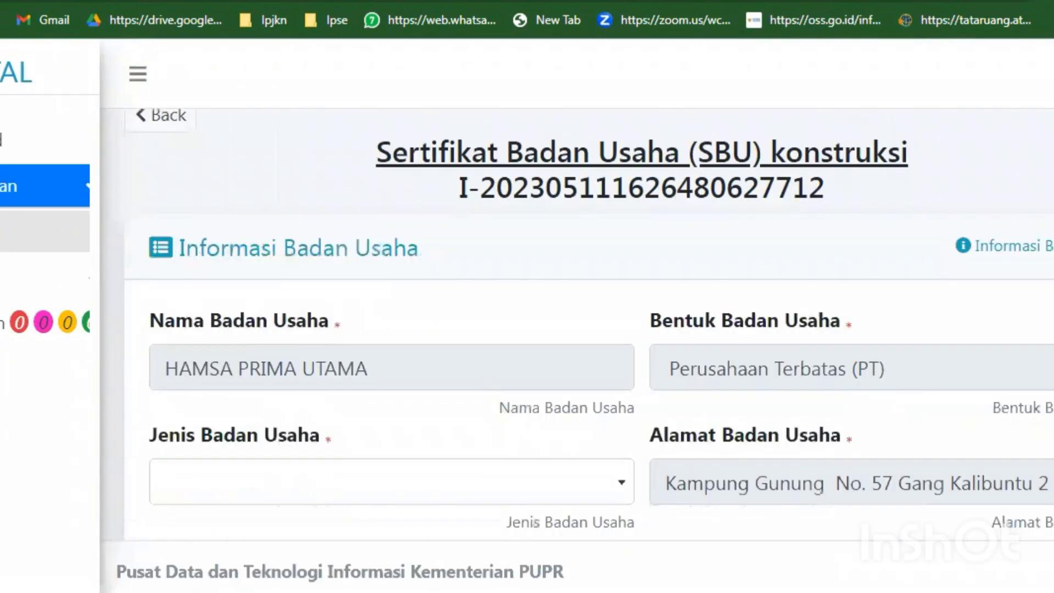
click(302, 416)
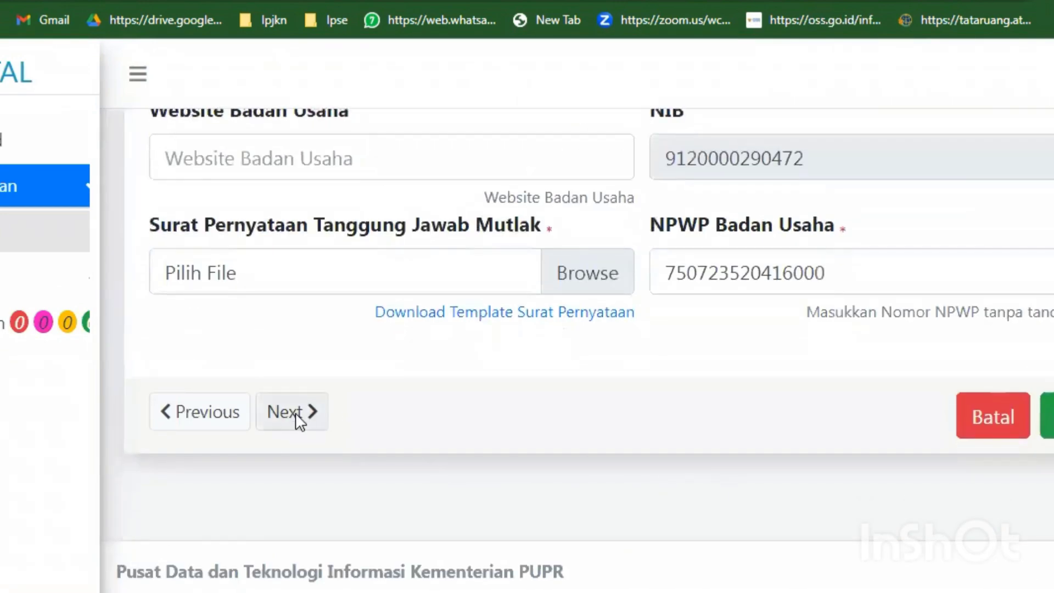
- Advance through the shareholders, company officers and balance sheet pages to annual sales
scroll(500, 395, down, 10)
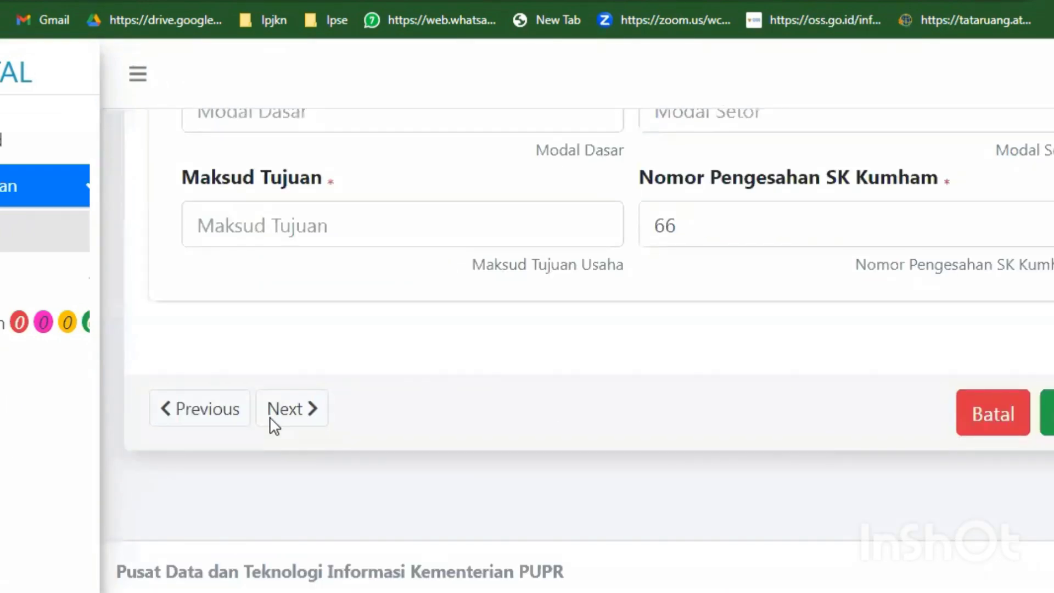
click(274, 417)
scroll(588, 329, down, 8)
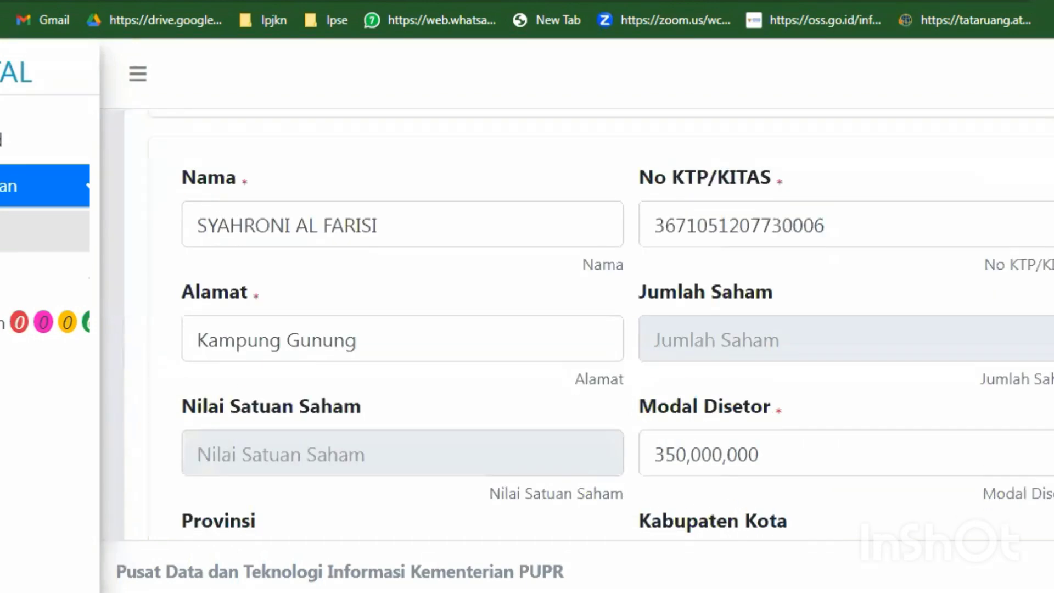
click(289, 406)
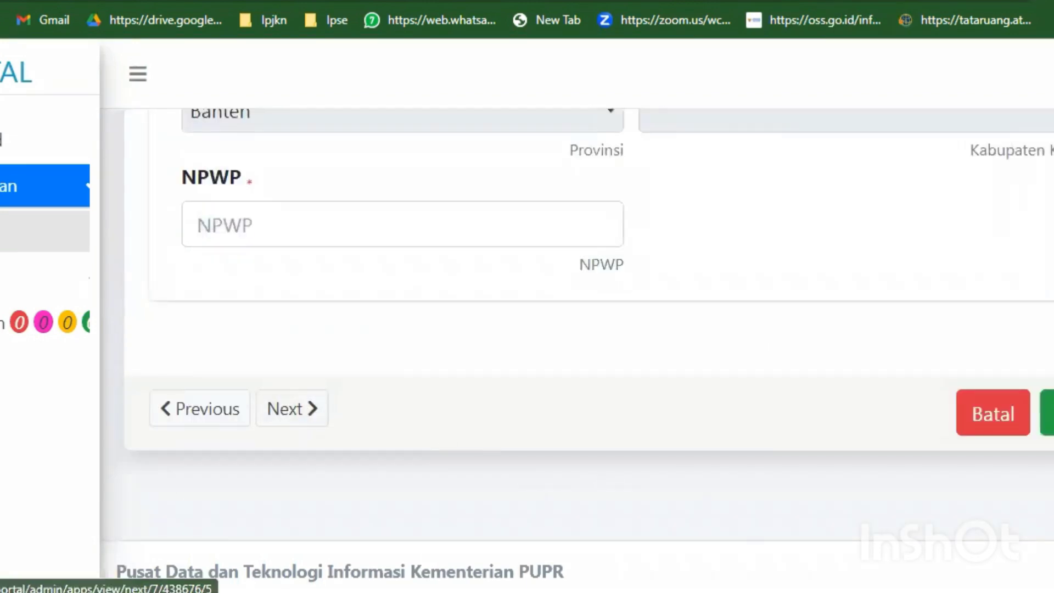
scroll(588, 329, down, 7)
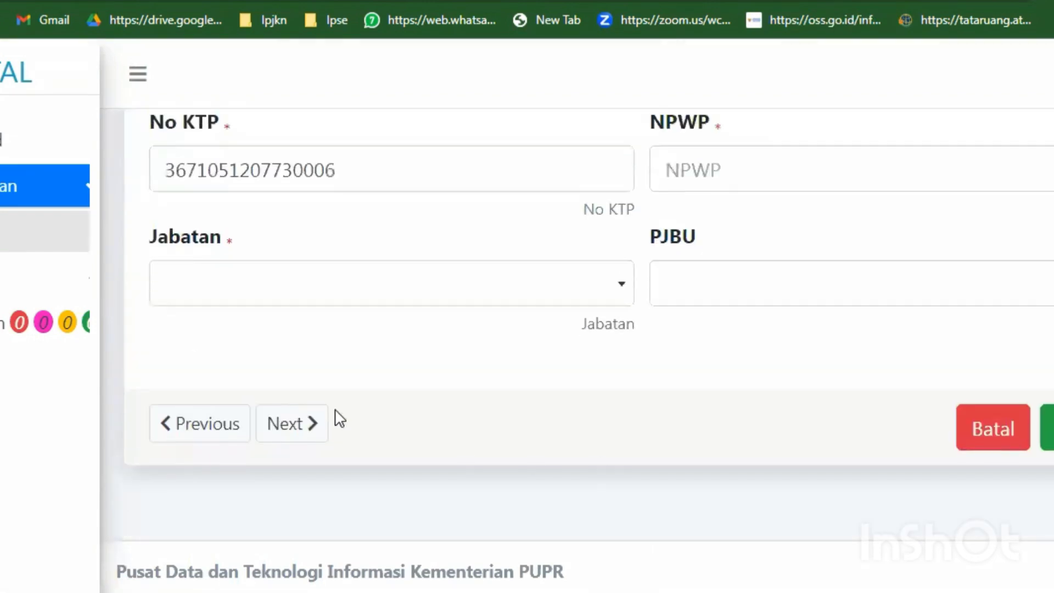
click(280, 426)
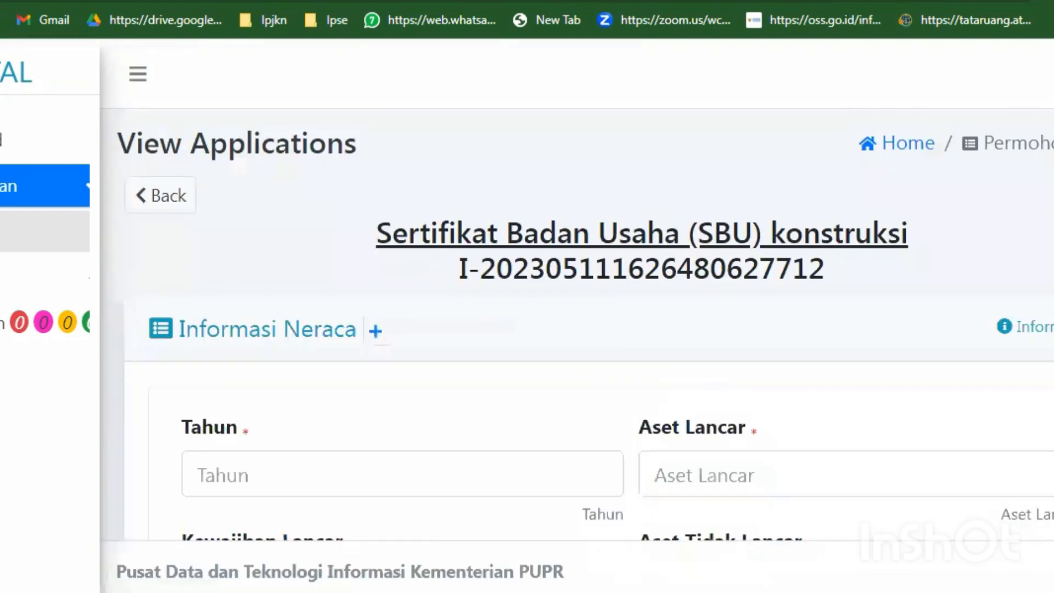
scroll(296, 410, down, 10)
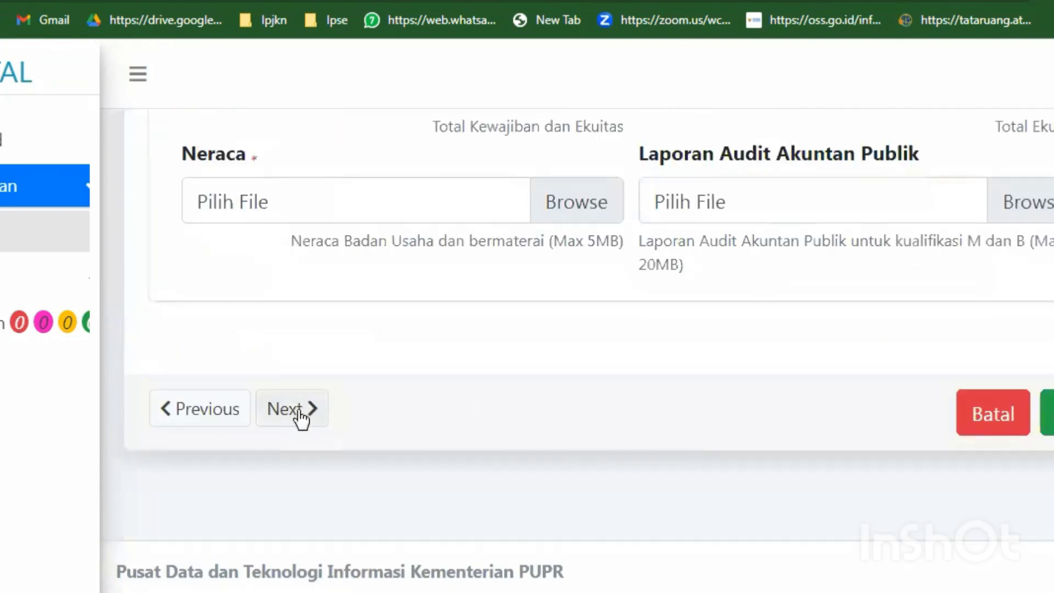
click(301, 410)
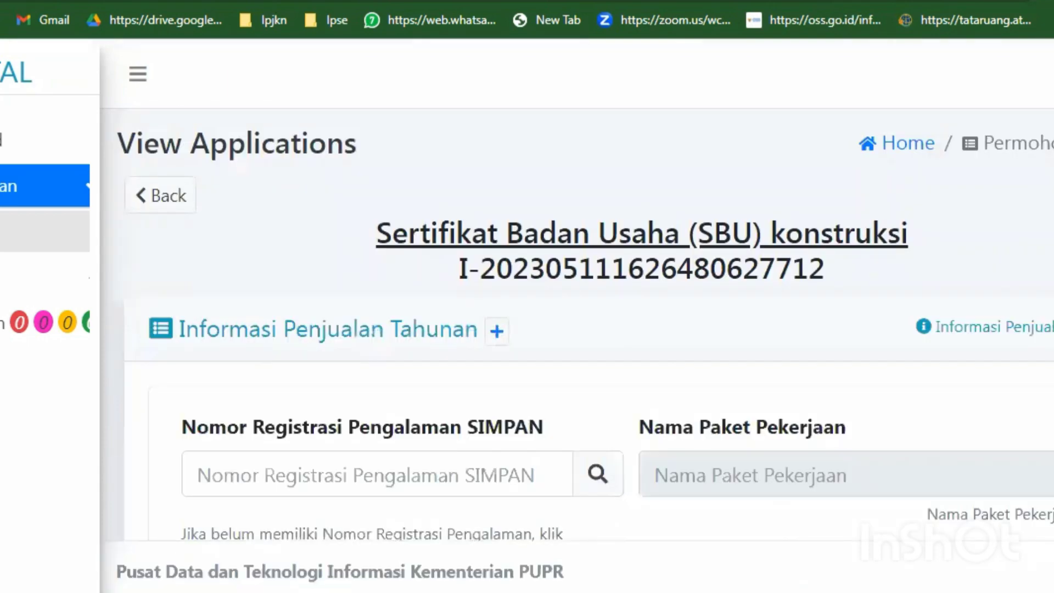
- Advance through equipment ownership, equipment and responsible-person pages to Informasi Penanggung Jawab Tehnik
scroll(379, 400, down, 10)
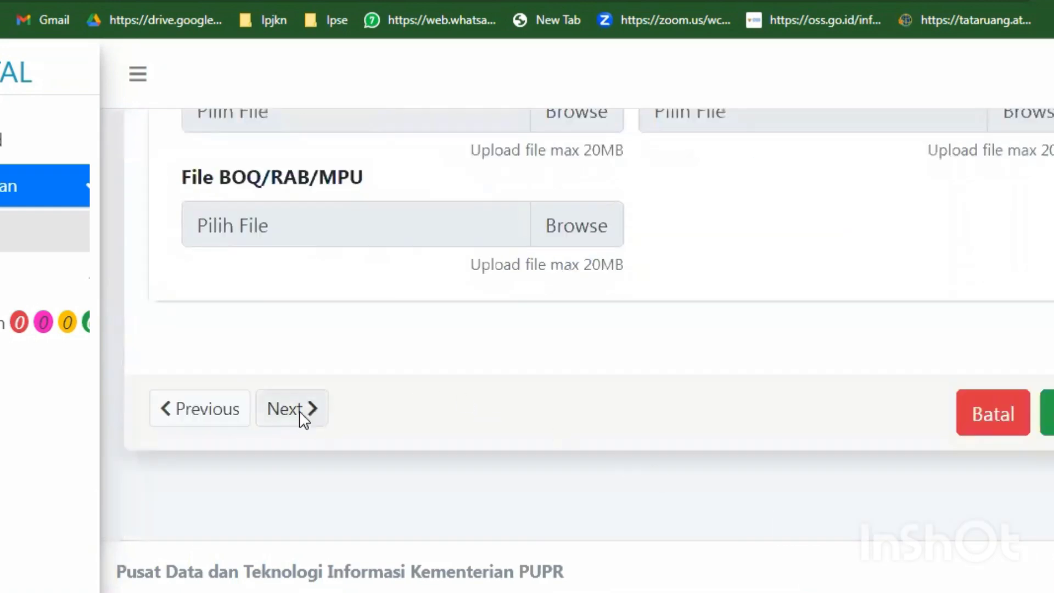
click(292, 409)
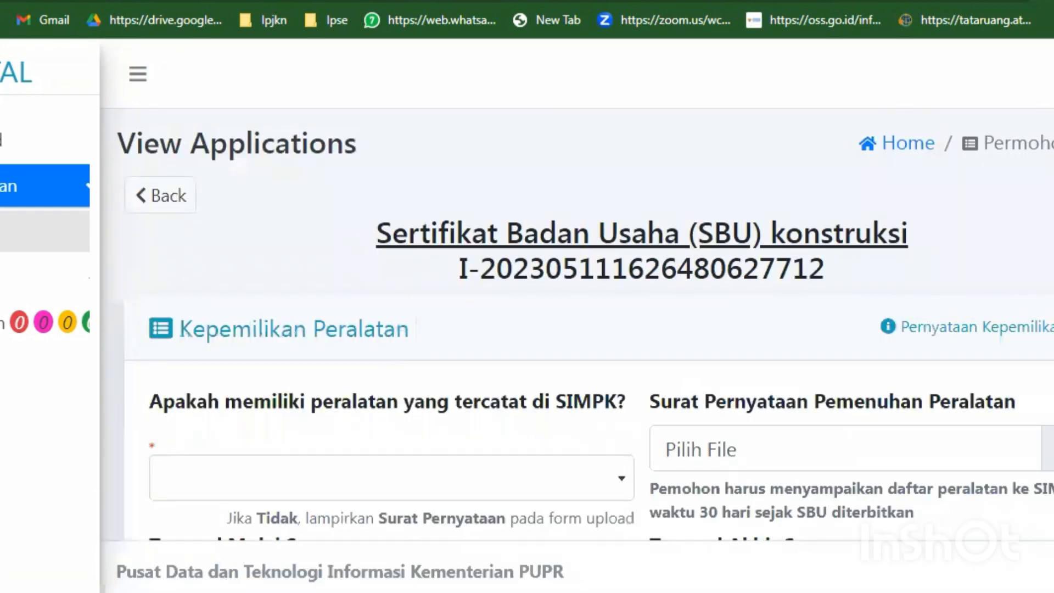
scroll(346, 374, down, 8)
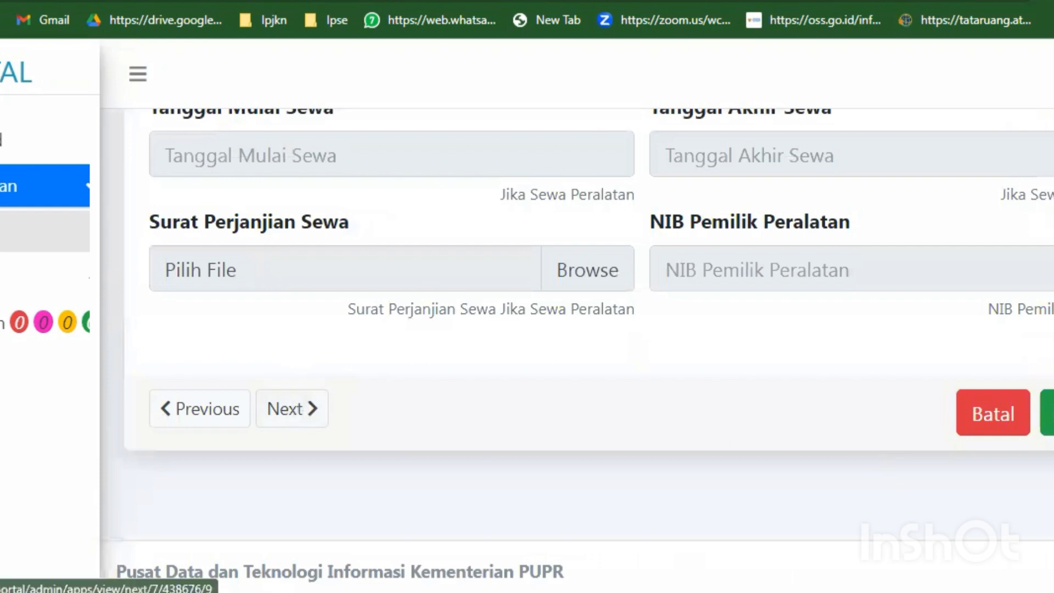
click(292, 409)
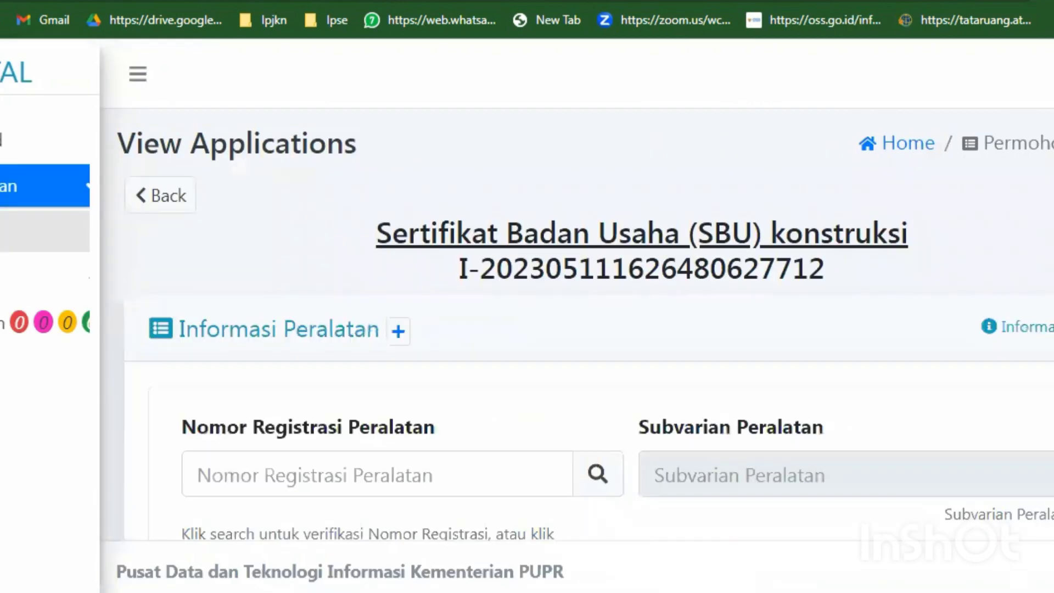
scroll(589, 324, down, 15)
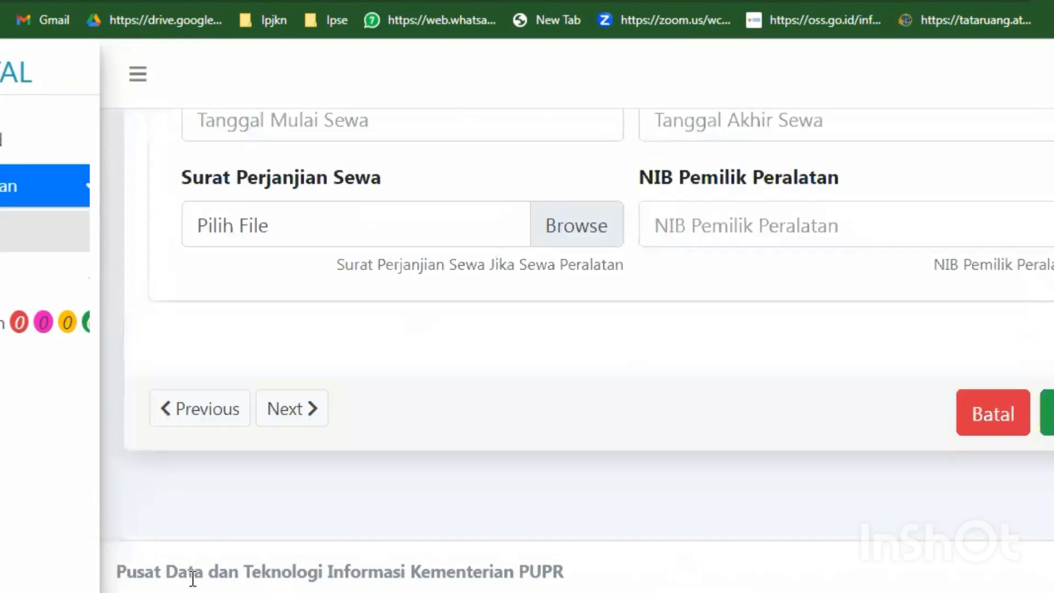
click(289, 409)
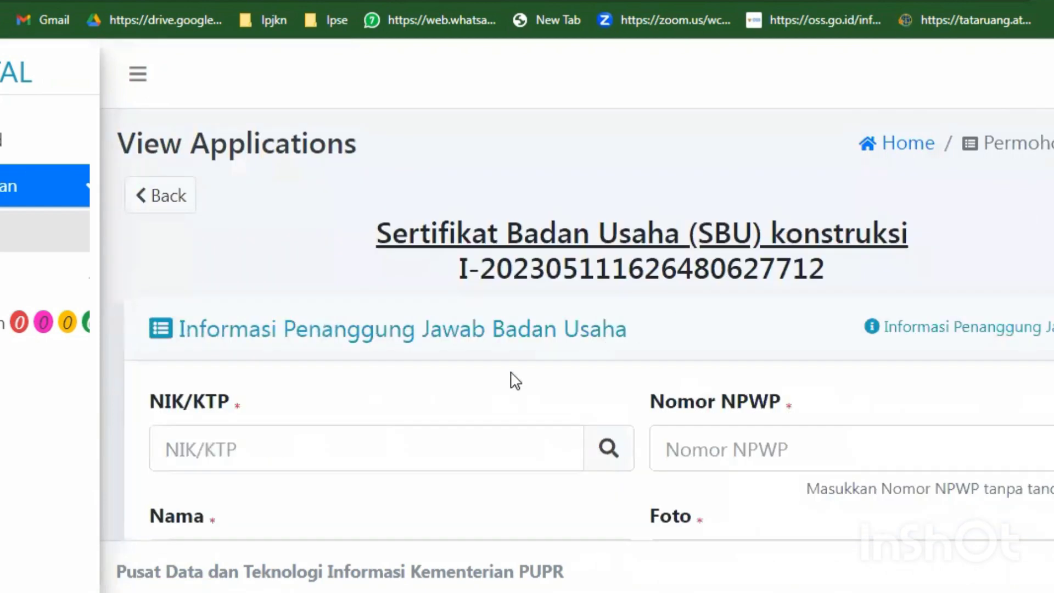
scroll(681, 434, down, 5)
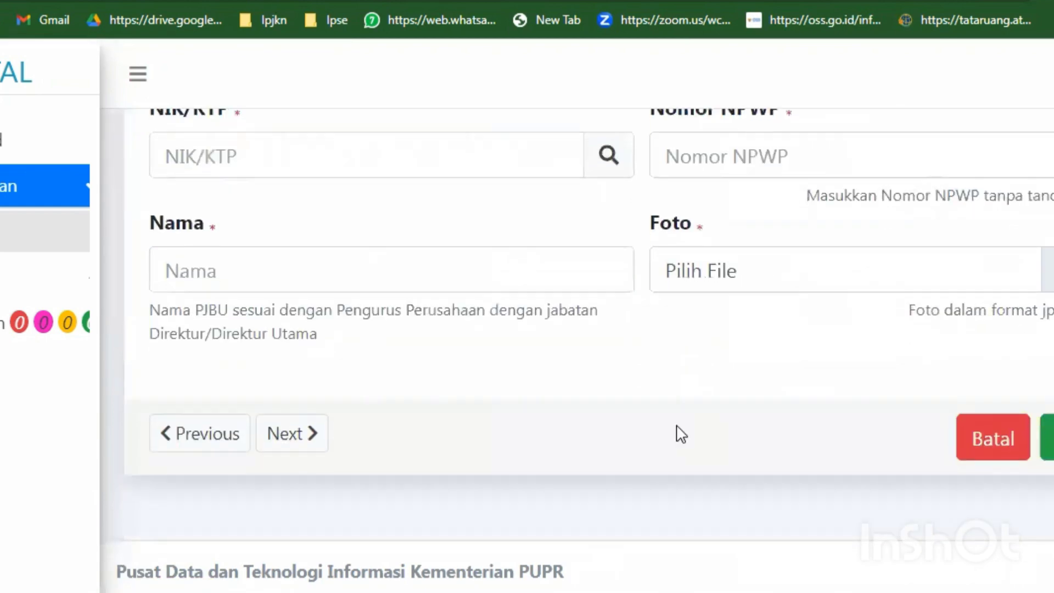
click(310, 439)
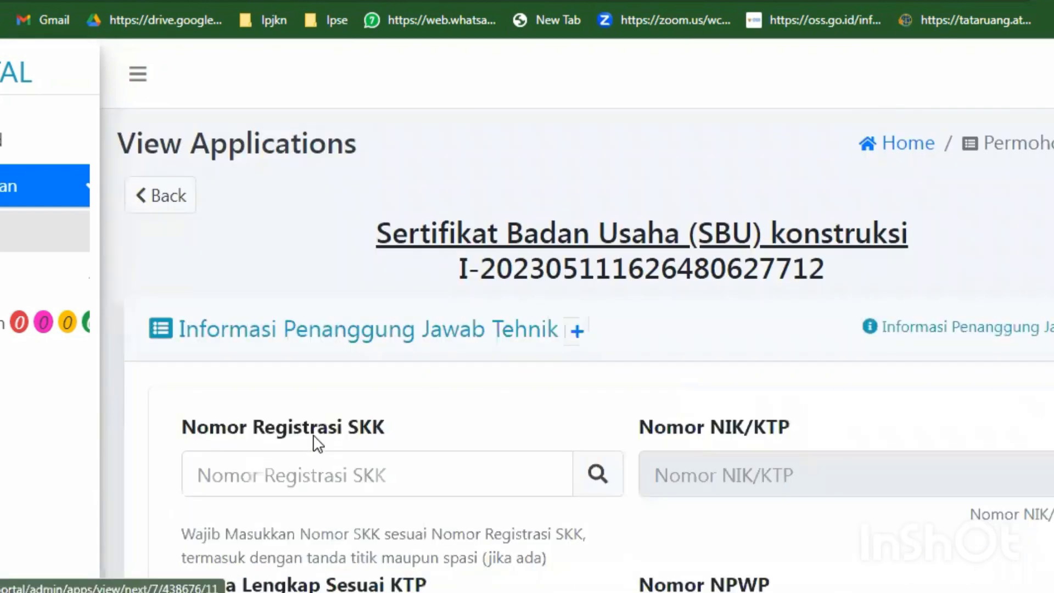
- Paste the technical lead's SKK registration number, search it, and close the not-registered result
click(273, 476)
right_click(272, 478)
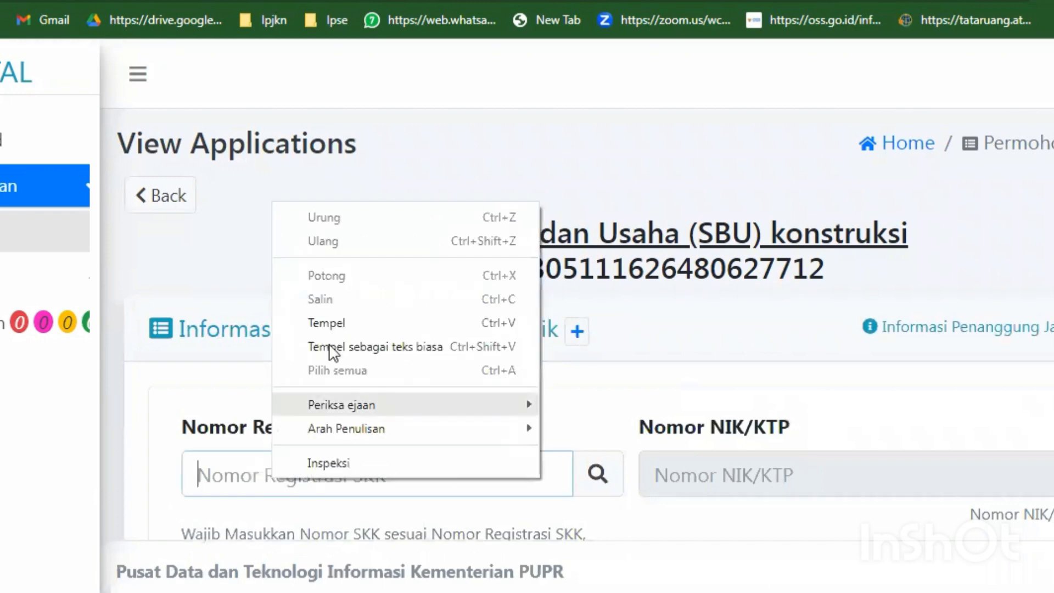
click(337, 331)
click(357, 314)
click(597, 472)
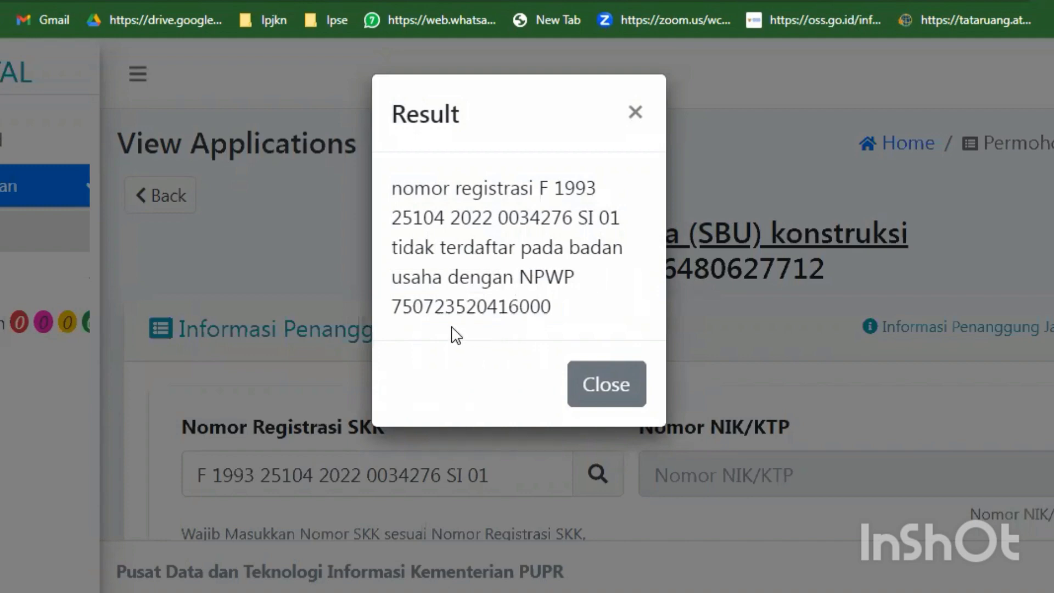
click(606, 402)
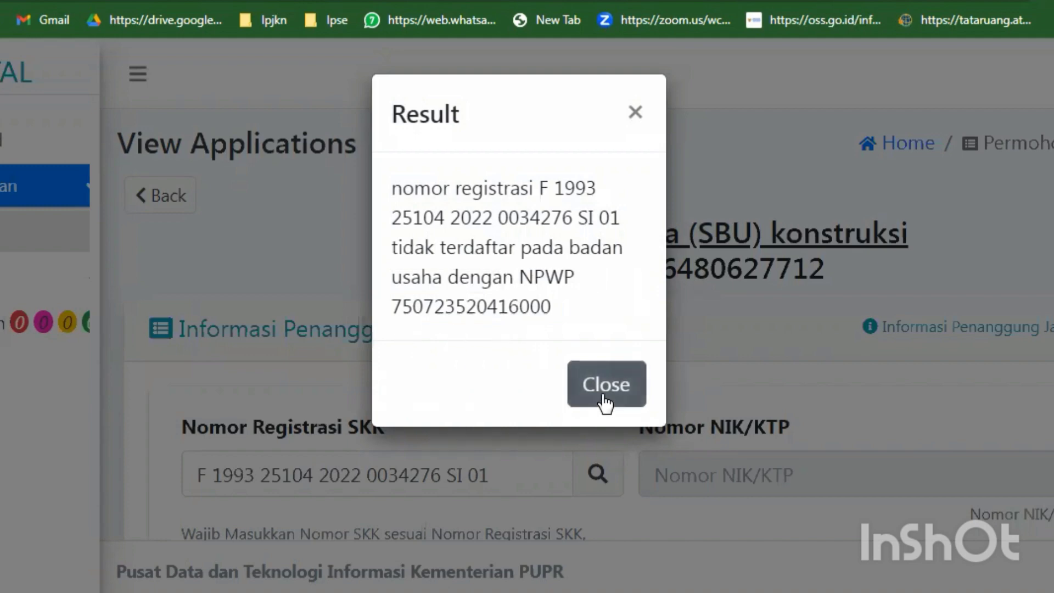